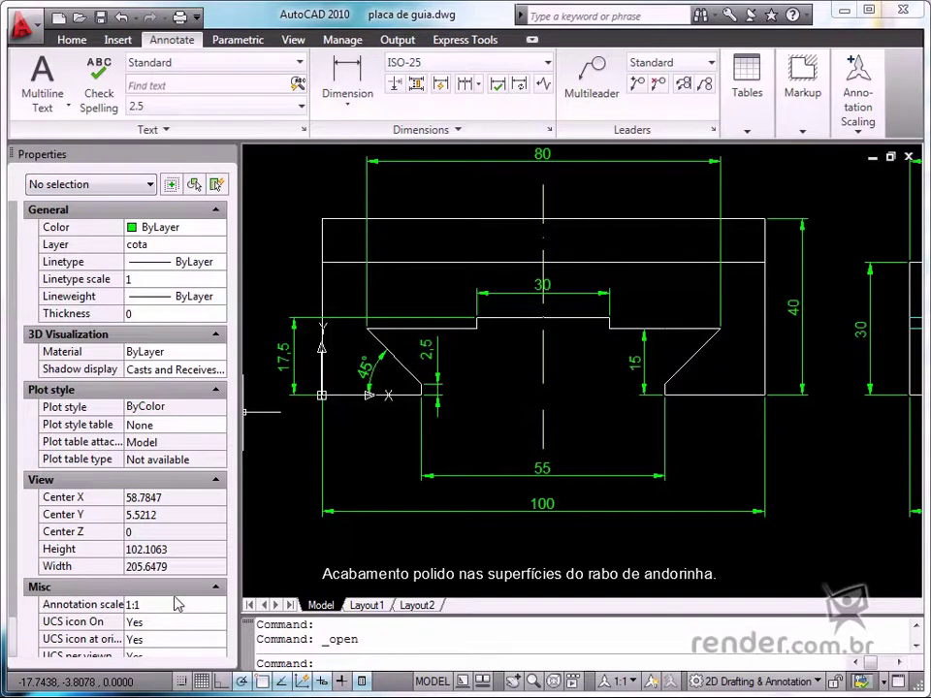
Step: Set the 45° angular dimension's Annotative property to Yes, then deselect it
click(376, 362)
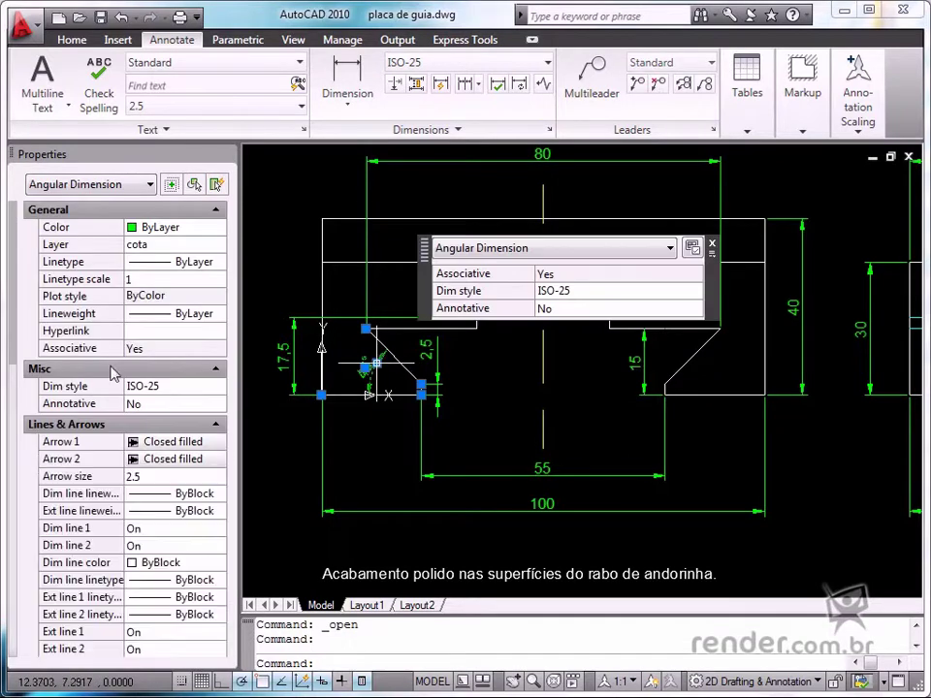
click(160, 407)
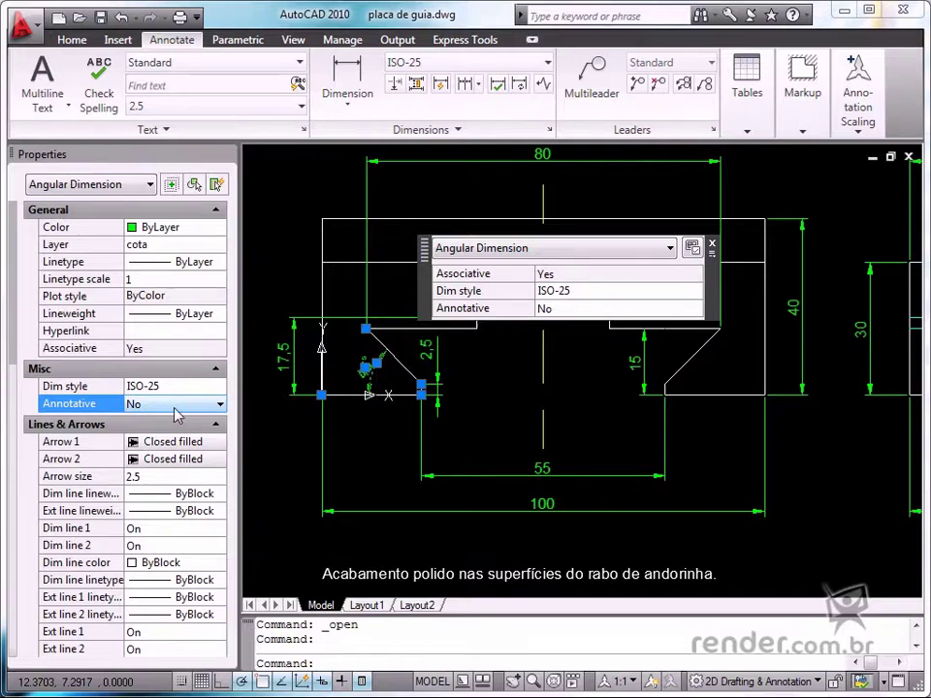
click(217, 405)
click(180, 420)
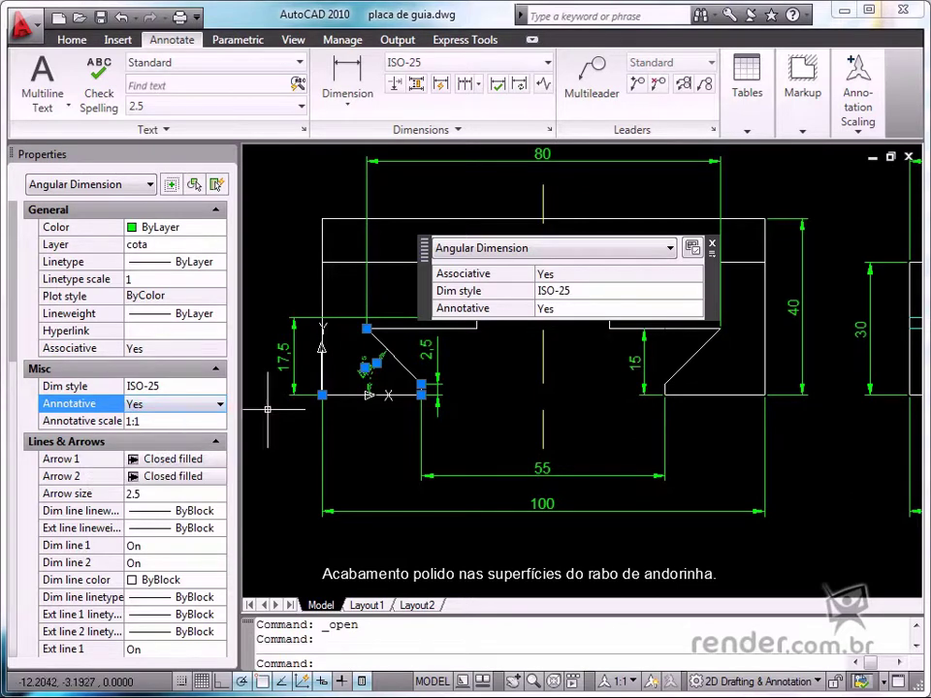
click(712, 243)
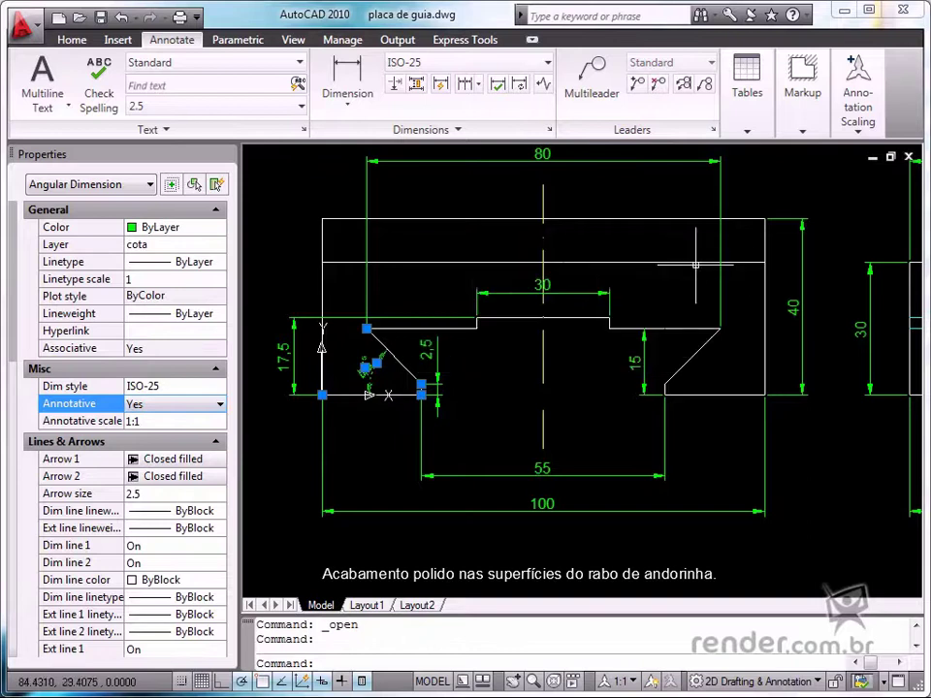
click(495, 430)
key(Escape)
key(Escape)
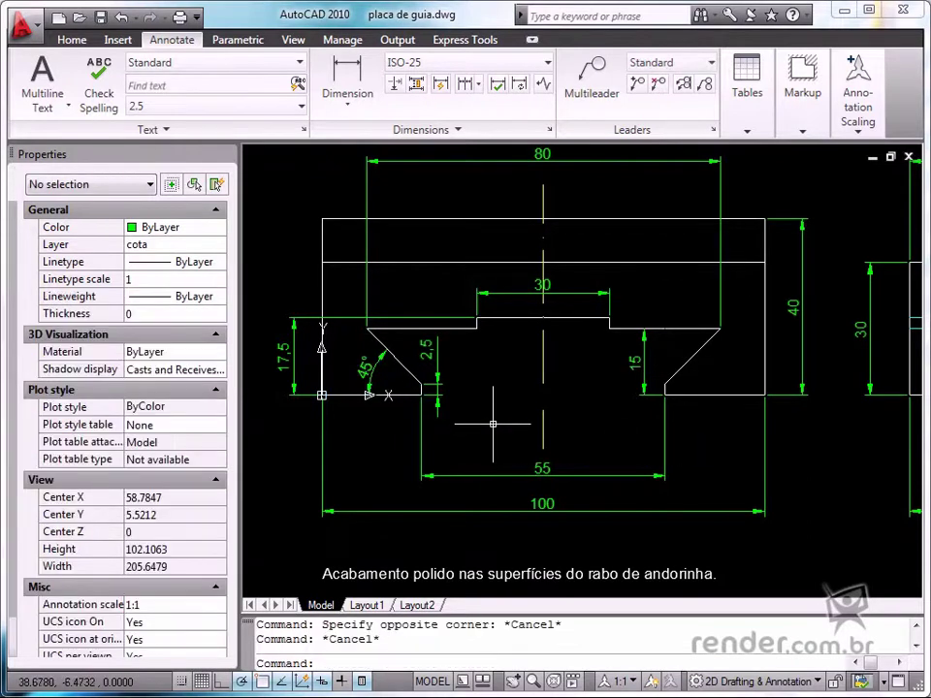
Step: Tick Annotative on the Fit tab of the ISO-25 dimension style and confirm
click(549, 133)
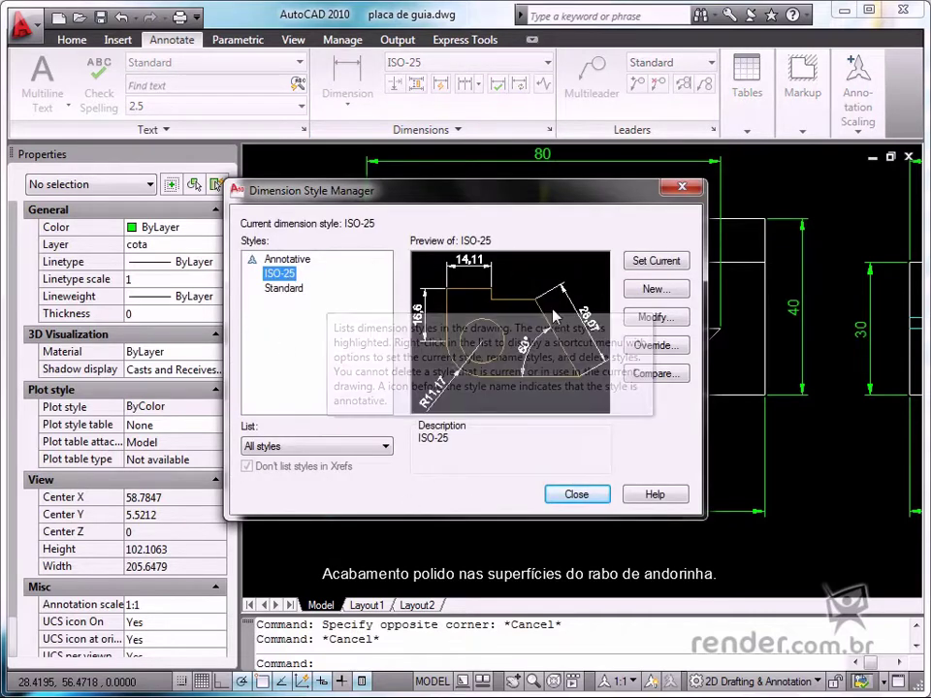
click(647, 320)
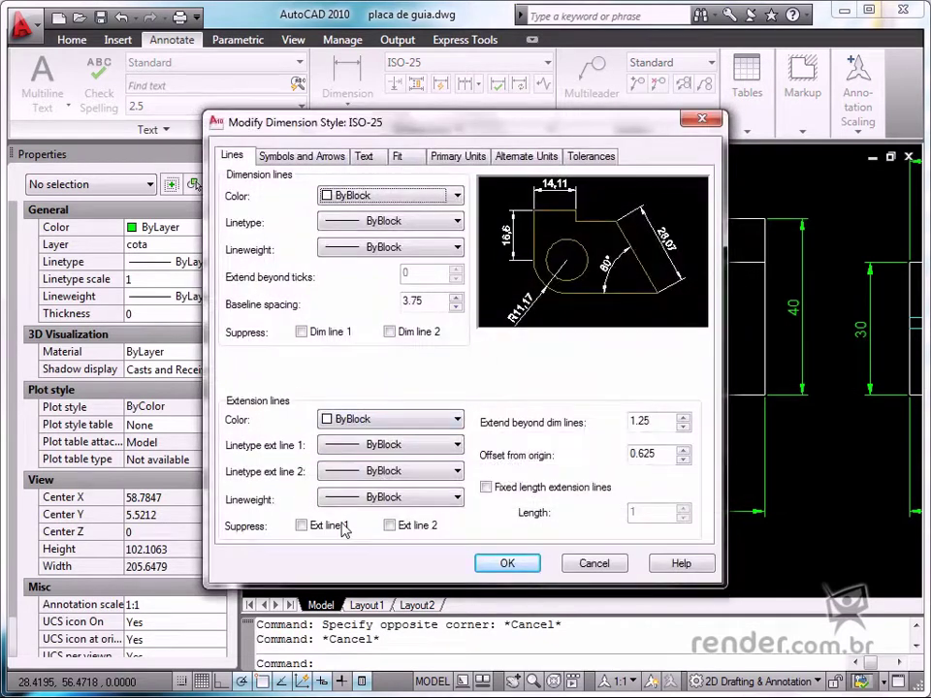
click(400, 157)
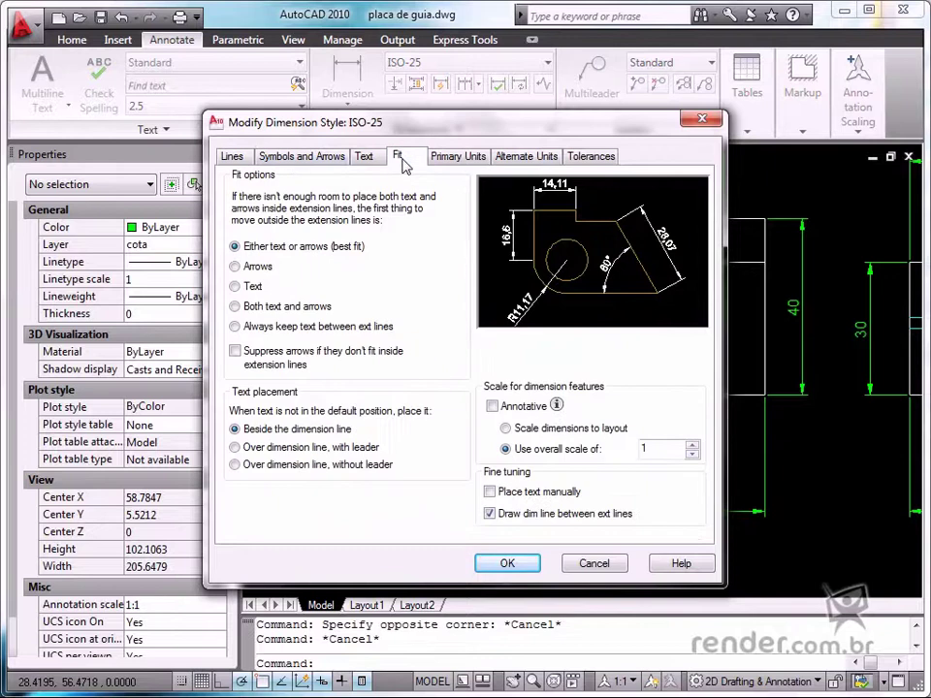
mouse_move(491, 406)
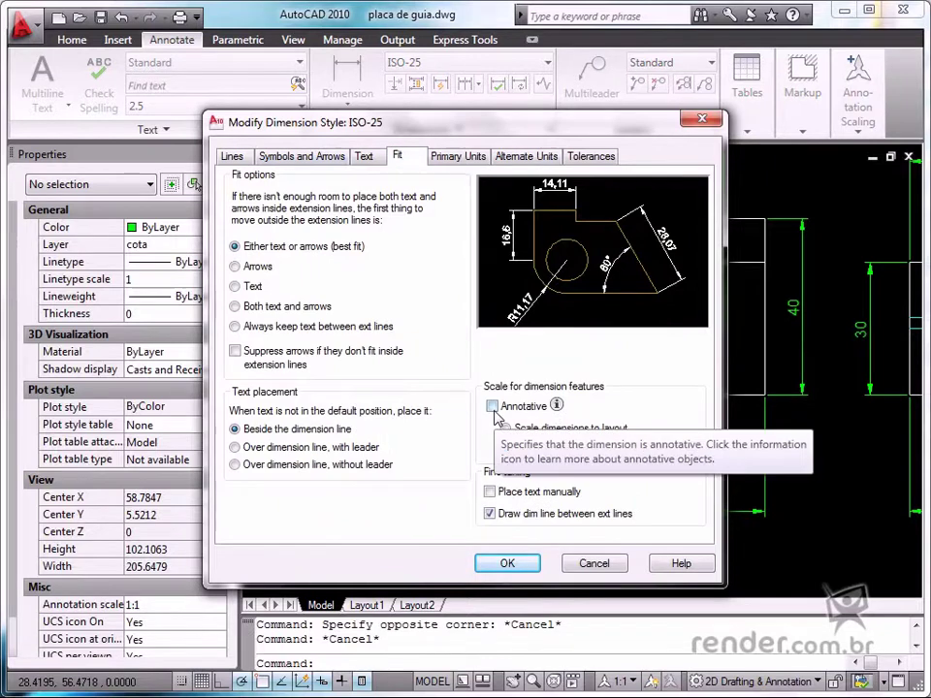
click(492, 411)
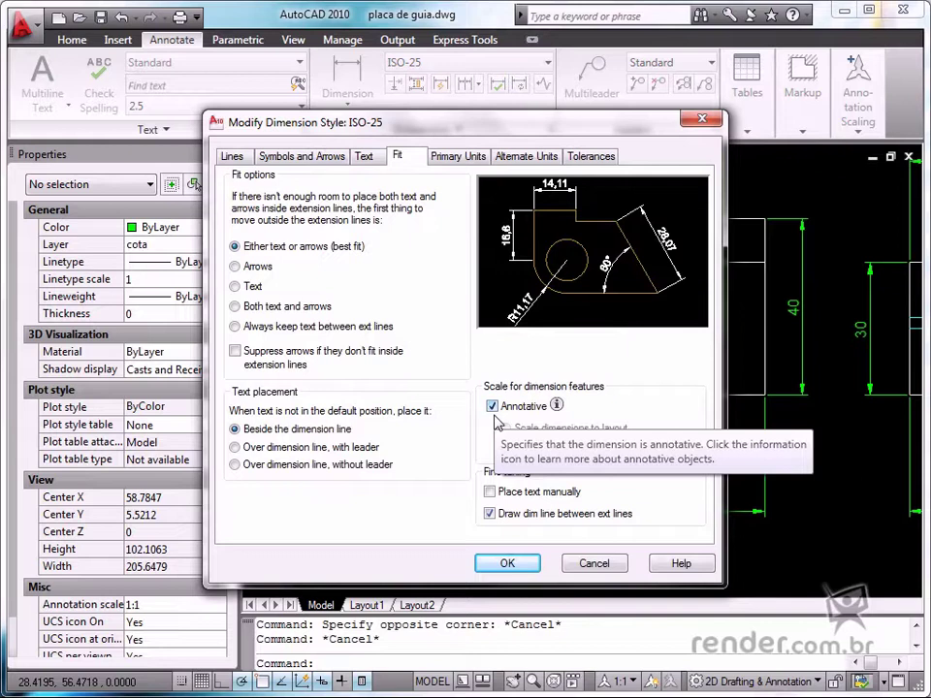
click(507, 565)
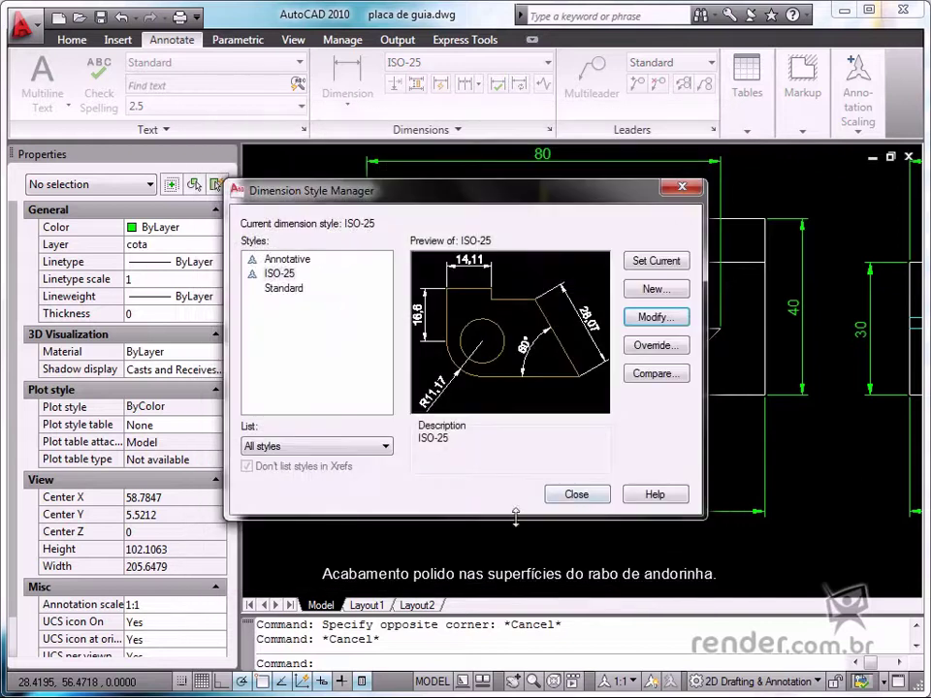
Step: Set the 55 dimension's Annotative property to Yes and check its annotation scale
click(574, 496)
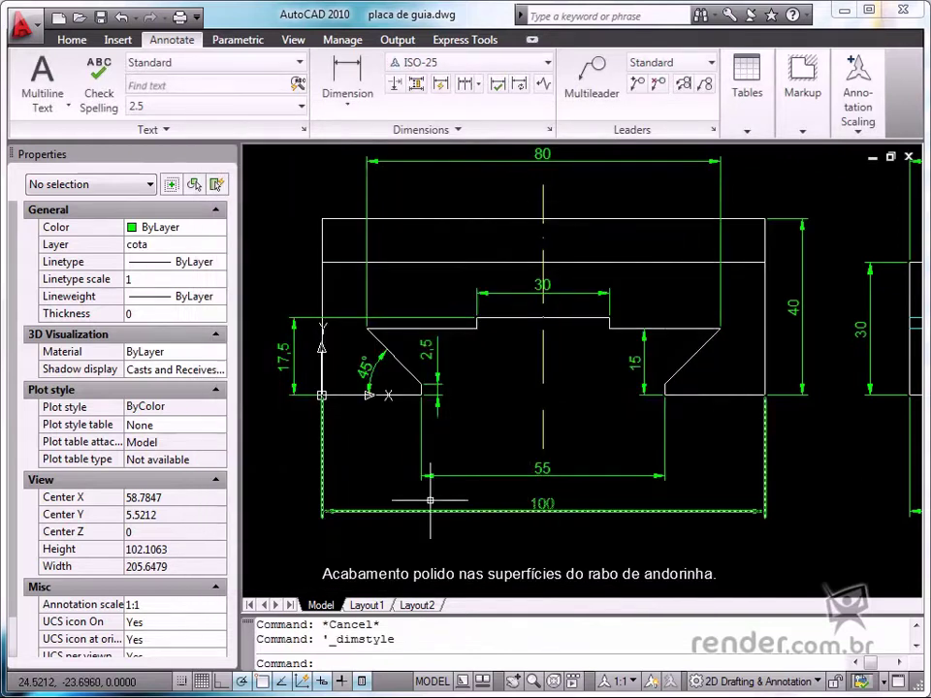
click(418, 448)
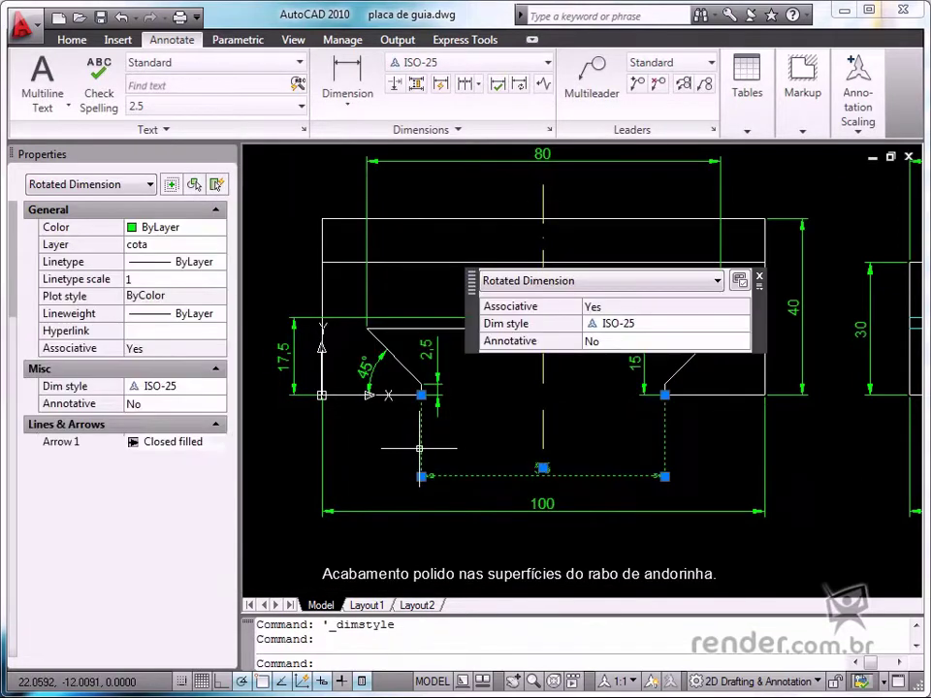
click(177, 404)
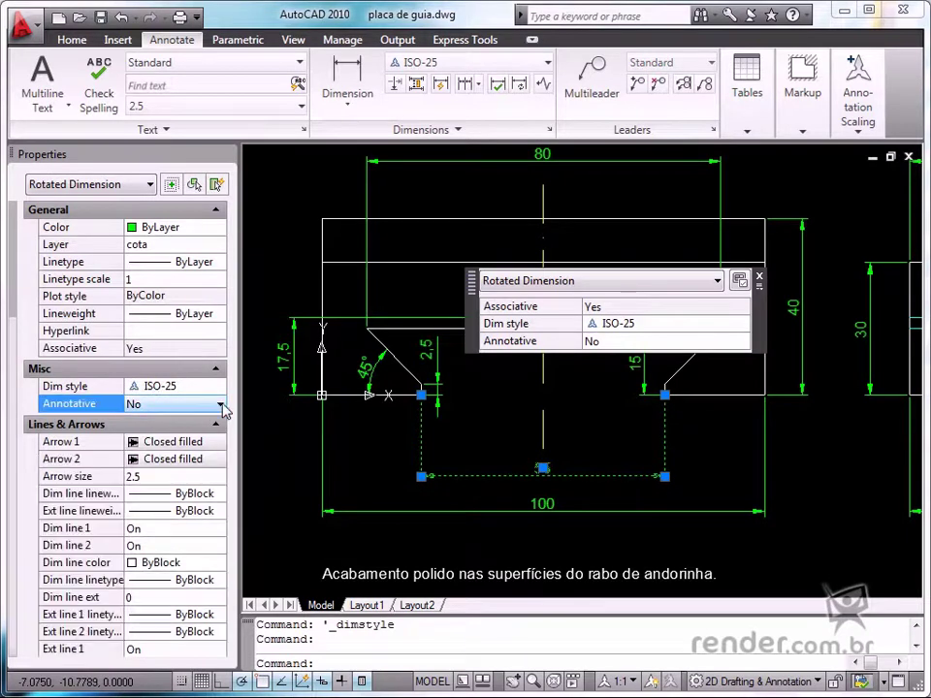
click(220, 404)
click(135, 422)
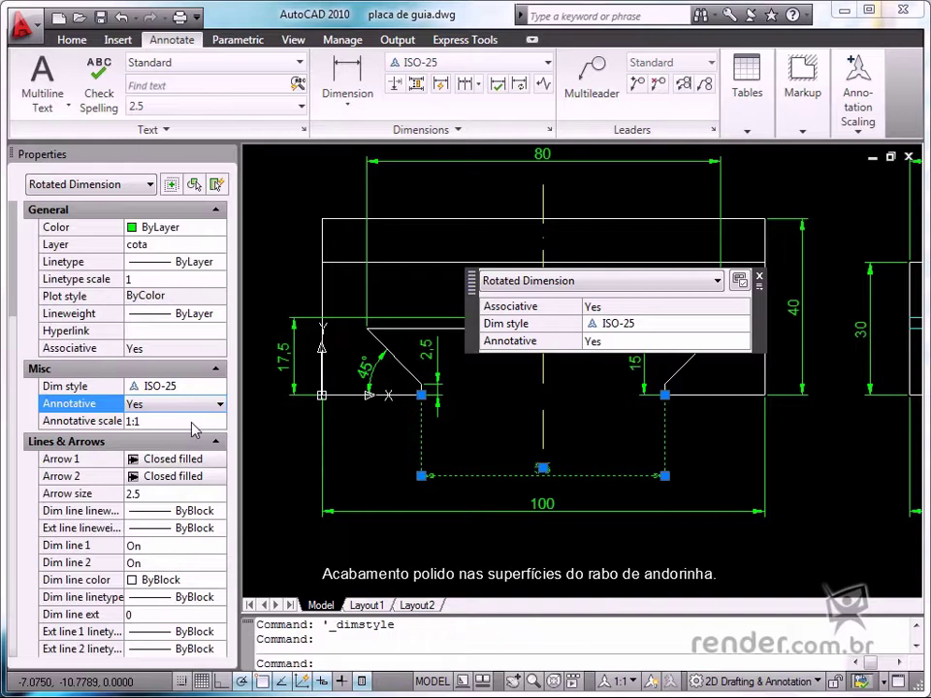
click(192, 421)
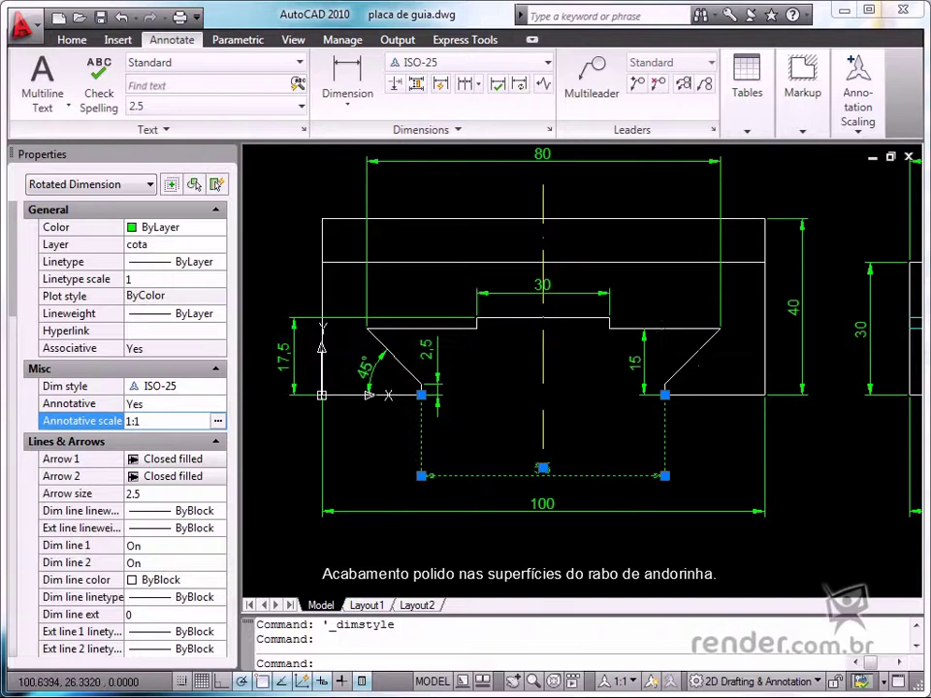
Step: Bring up mordente estriado via Quick View Drawings and centre the view on the grooves note
click(480, 682)
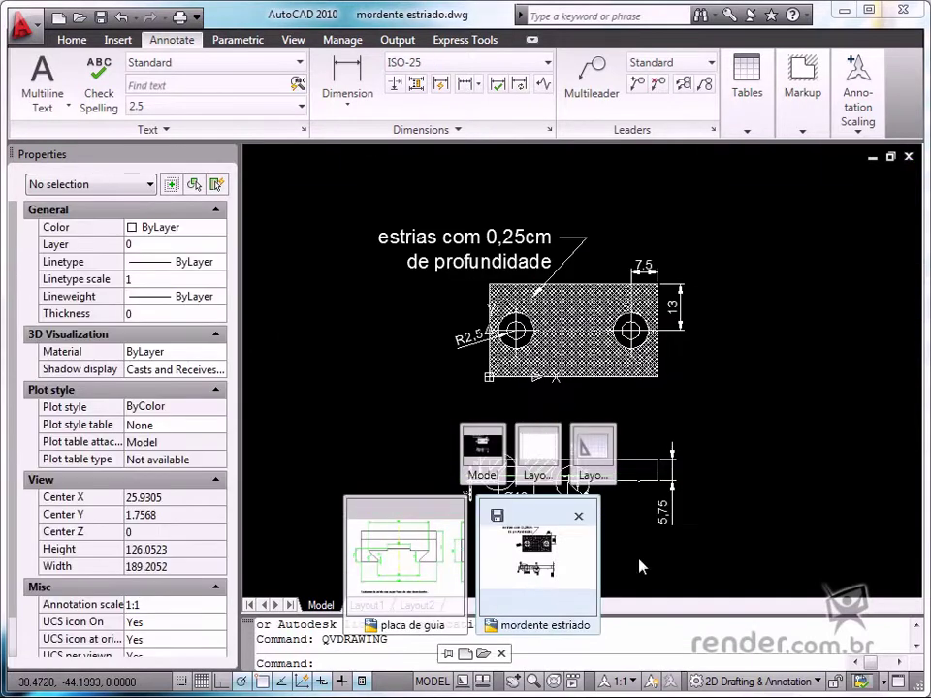
click(536, 183)
scroll(466, 190, up, 3)
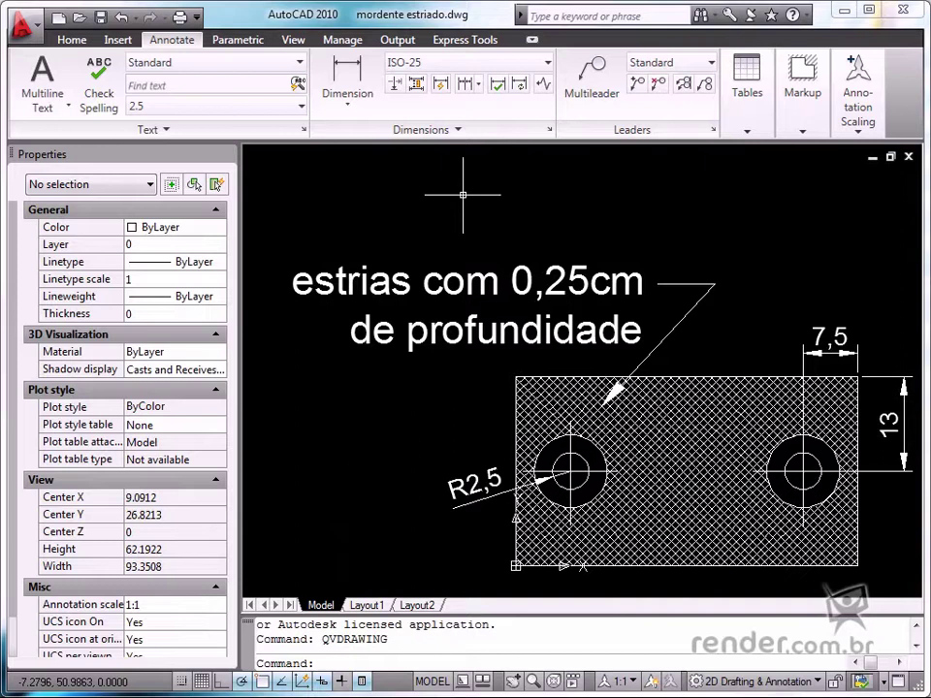
middle_drag(469, 209, 473, 243)
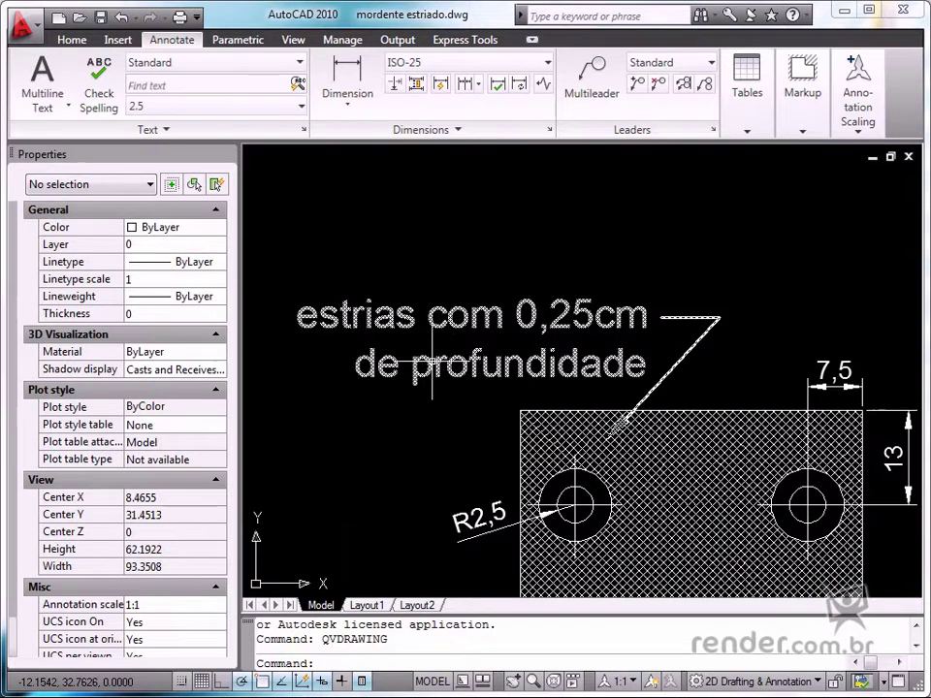
Step: Set the grooves multileader's Annotative property to Yes
click(429, 357)
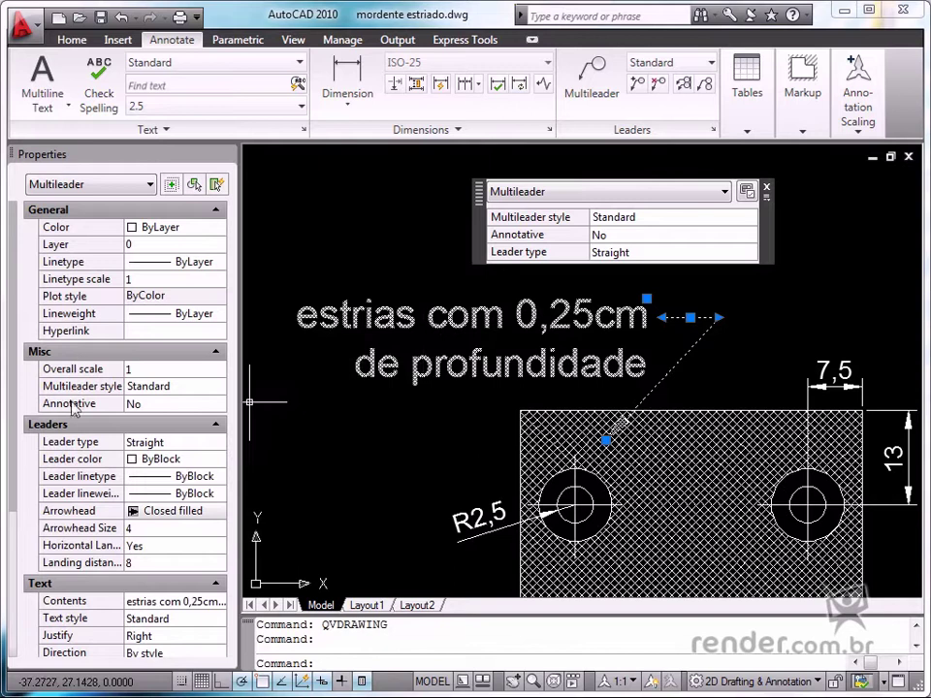
click(184, 405)
click(220, 404)
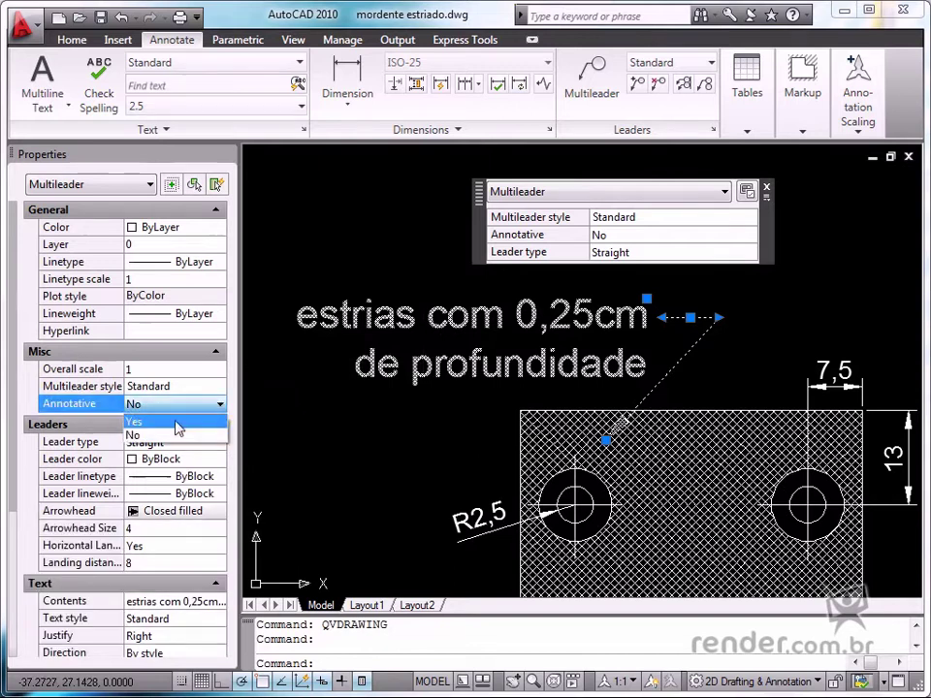
click(175, 421)
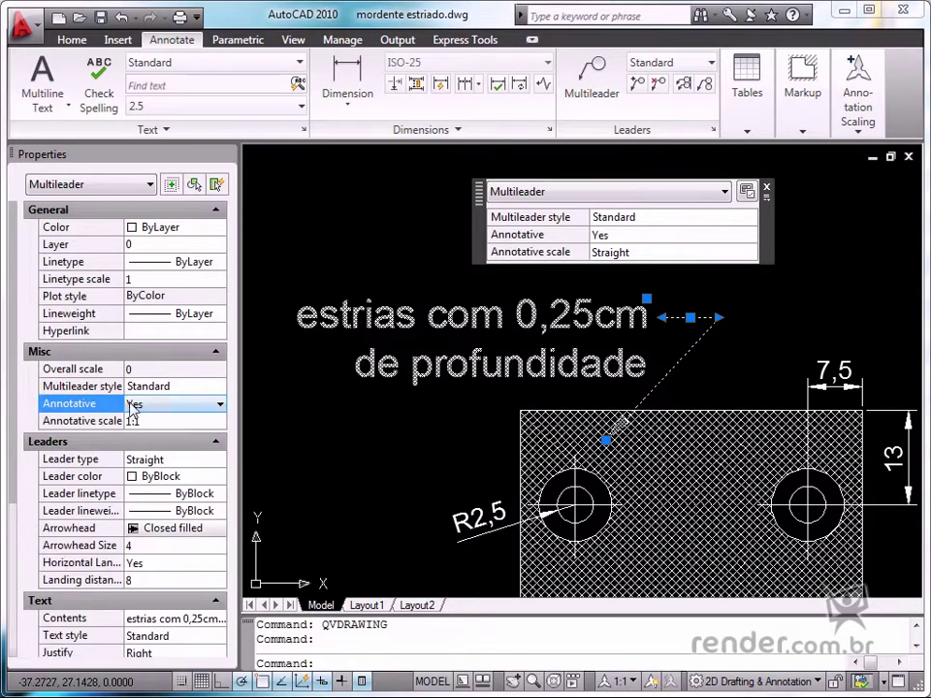
Step: Add the 1:2 annotation scale to the multileader alongside 1:1
click(155, 421)
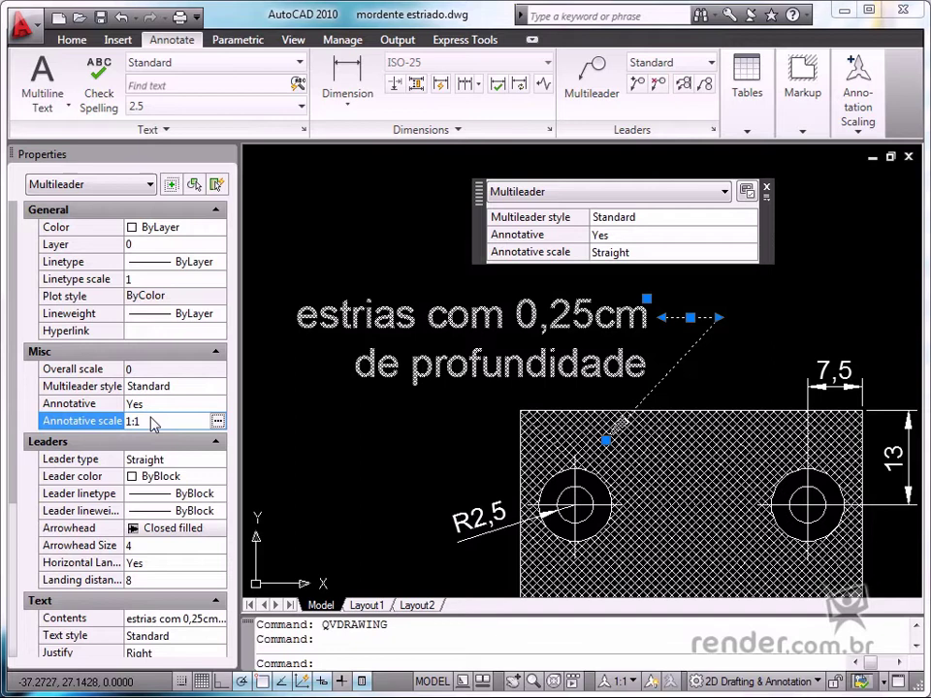
click(217, 421)
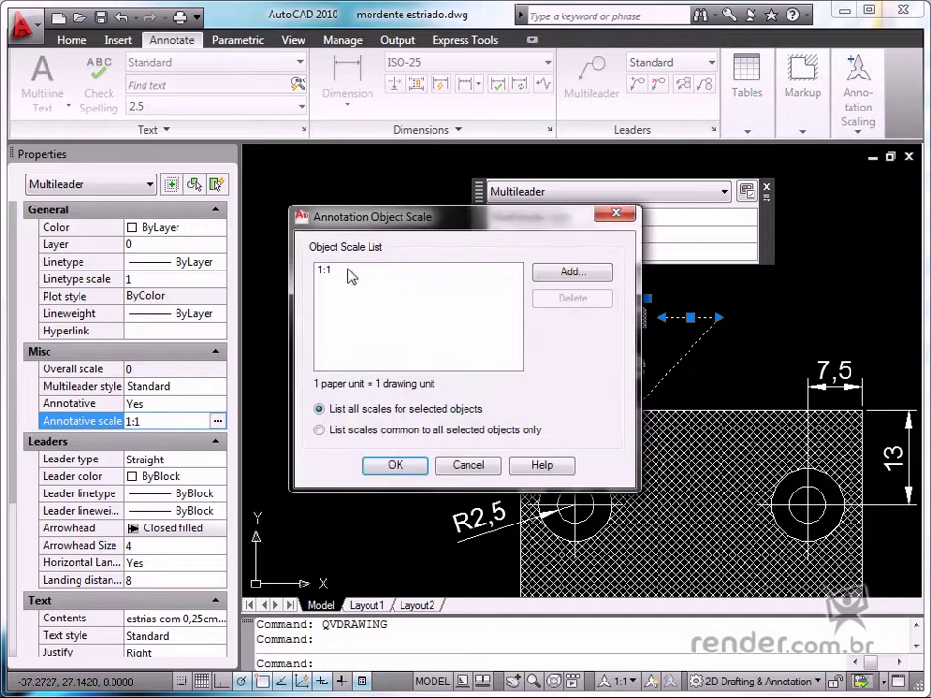
click(567, 271)
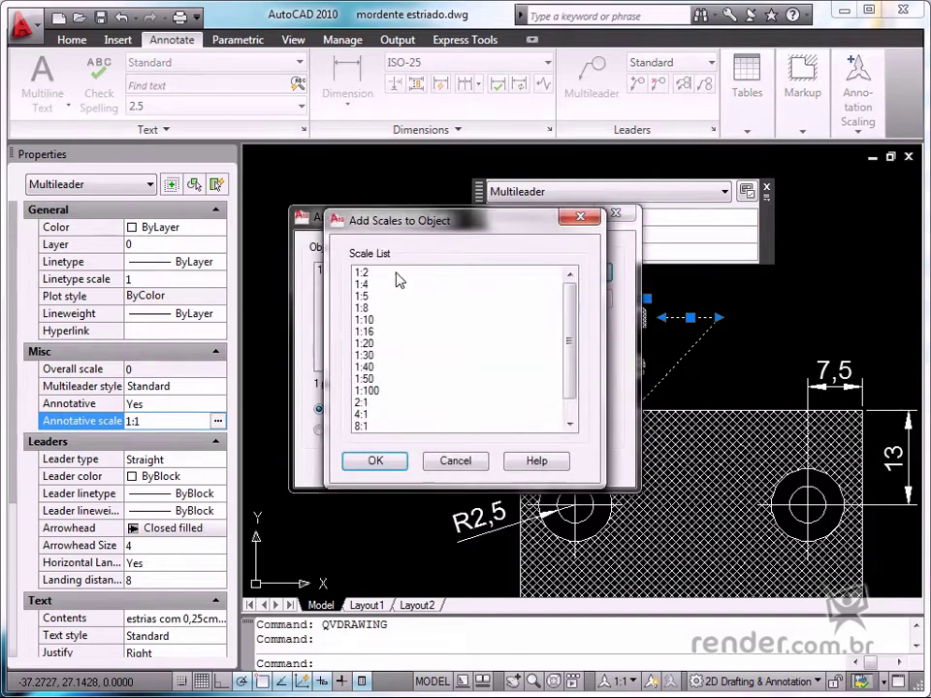
click(395, 461)
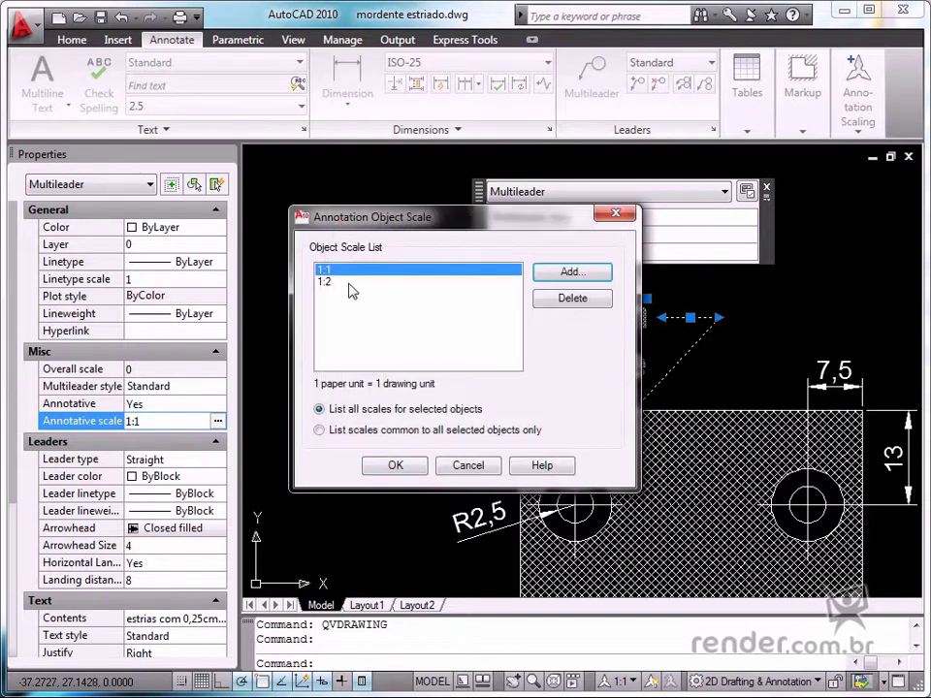
click(329, 282)
click(398, 468)
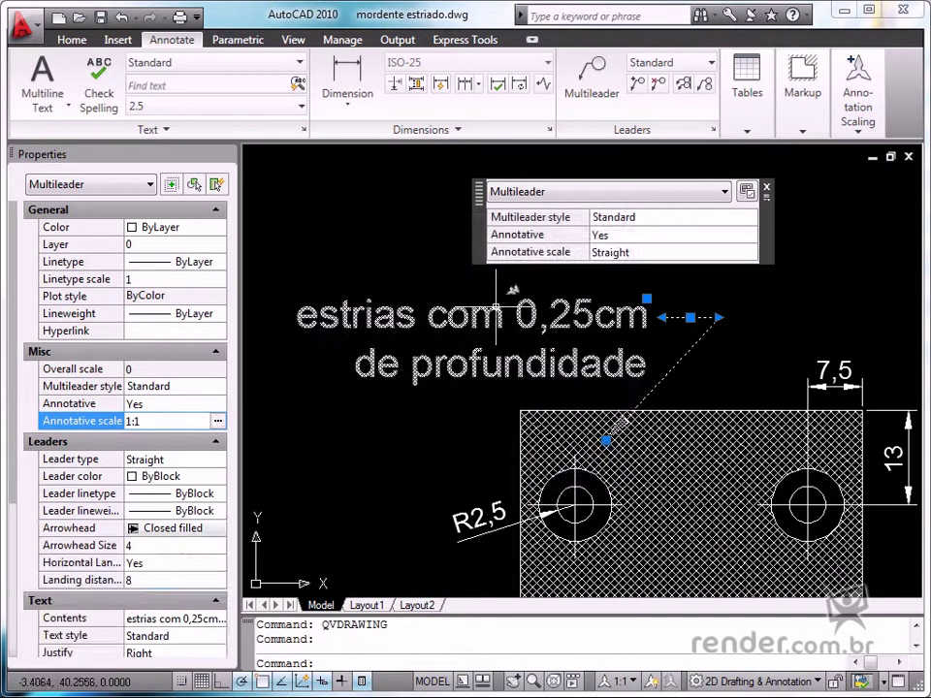
Step: Set the estrias multileader's Annotative property back to No
key(Escape)
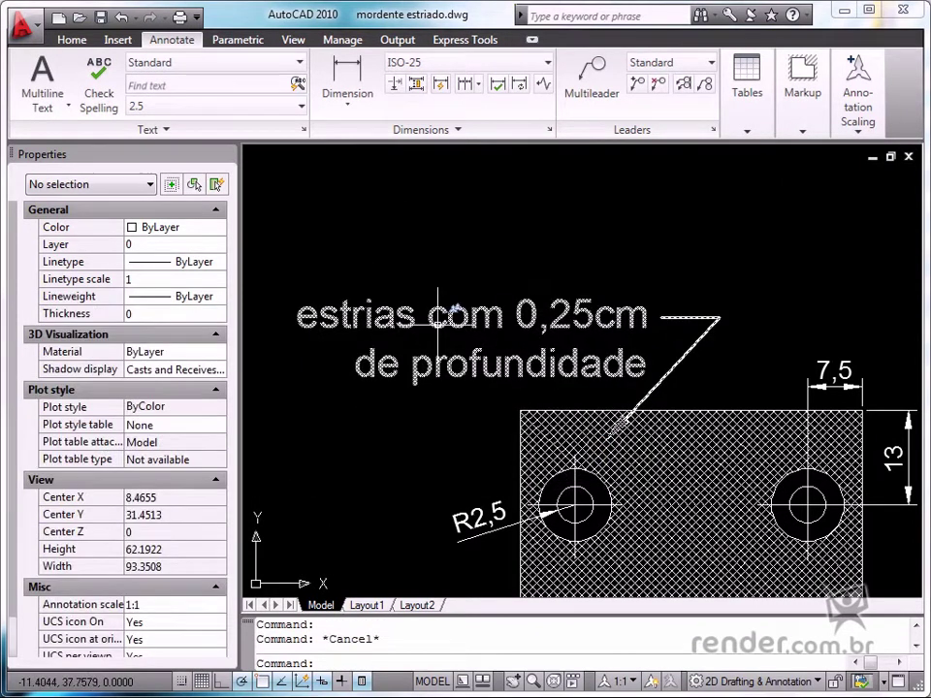
click(438, 322)
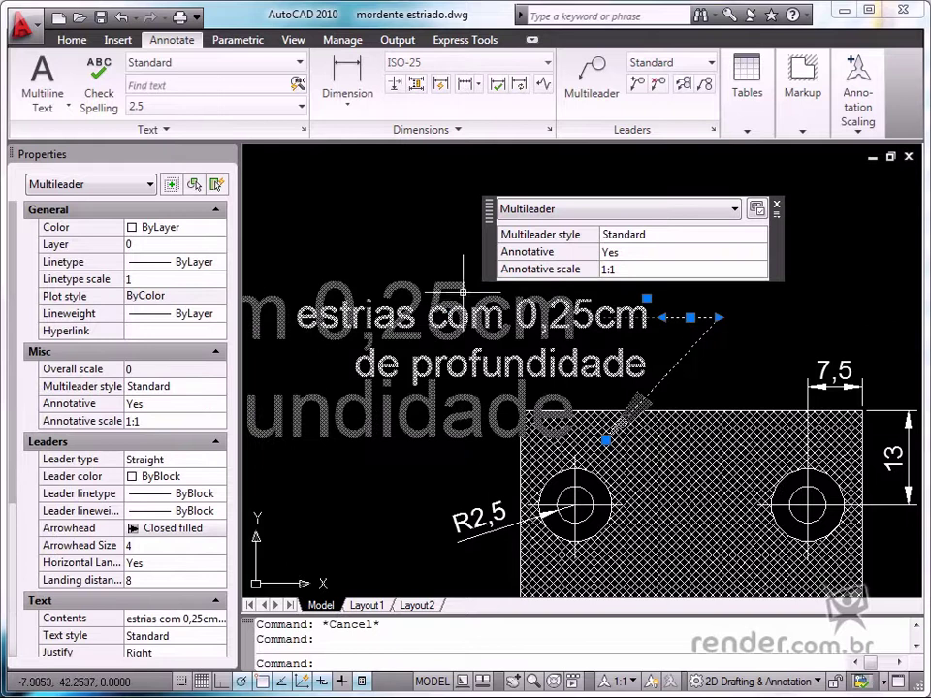
key(Escape)
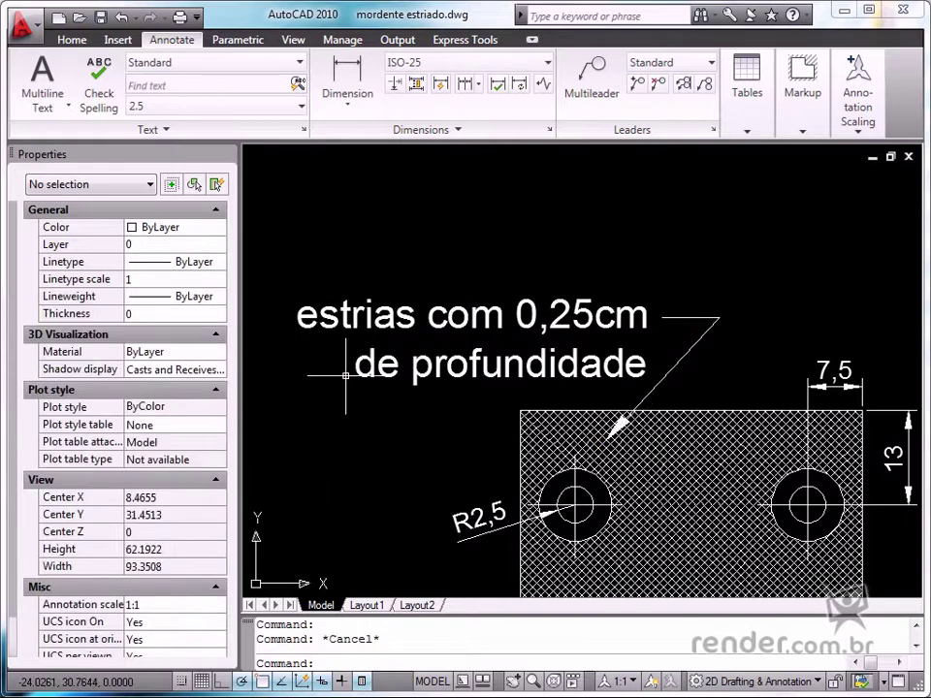
click(373, 364)
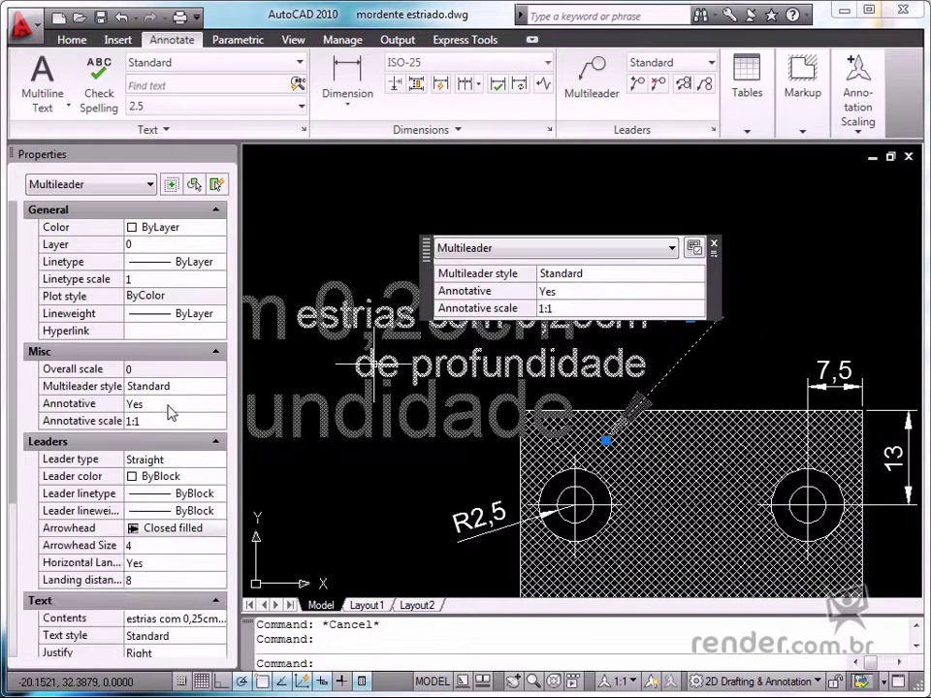
click(169, 403)
click(220, 404)
click(145, 434)
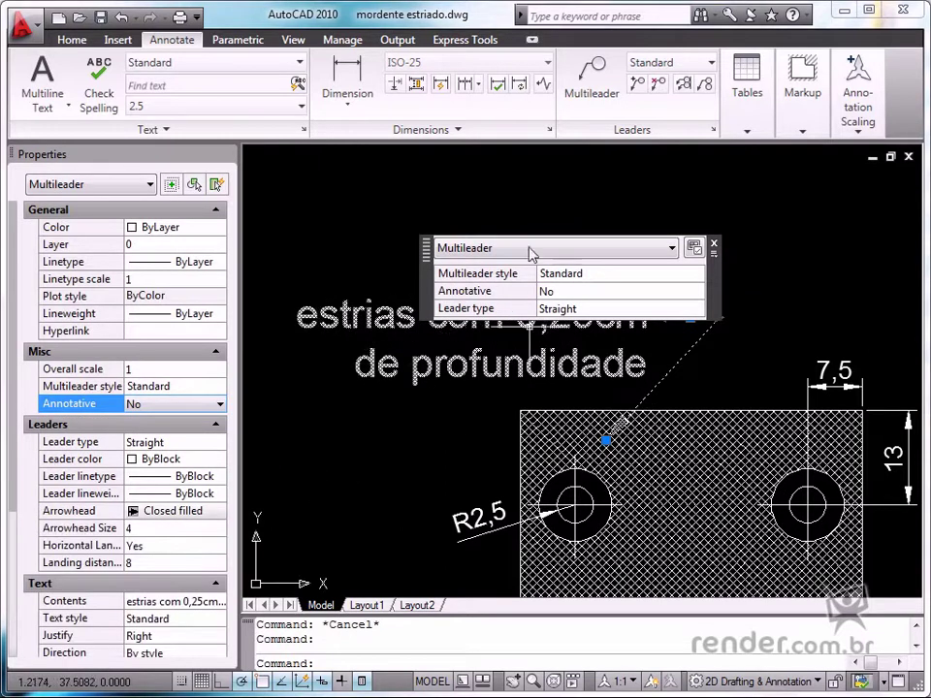
click(714, 244)
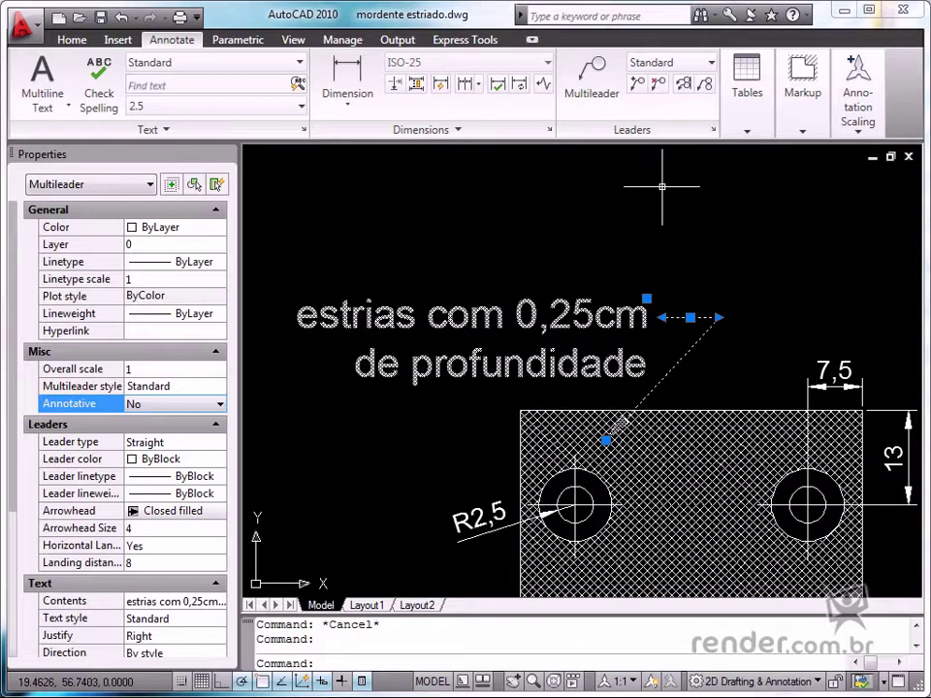
click(711, 130)
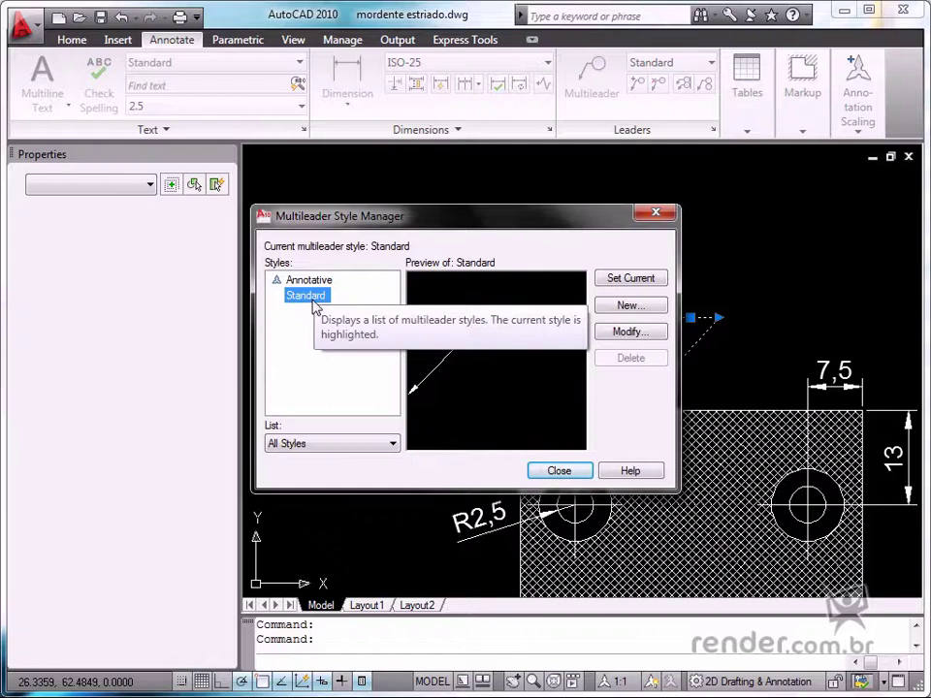
Step: Tick Annotative on the Leader Structure tab of the Standard multileader style
click(648, 335)
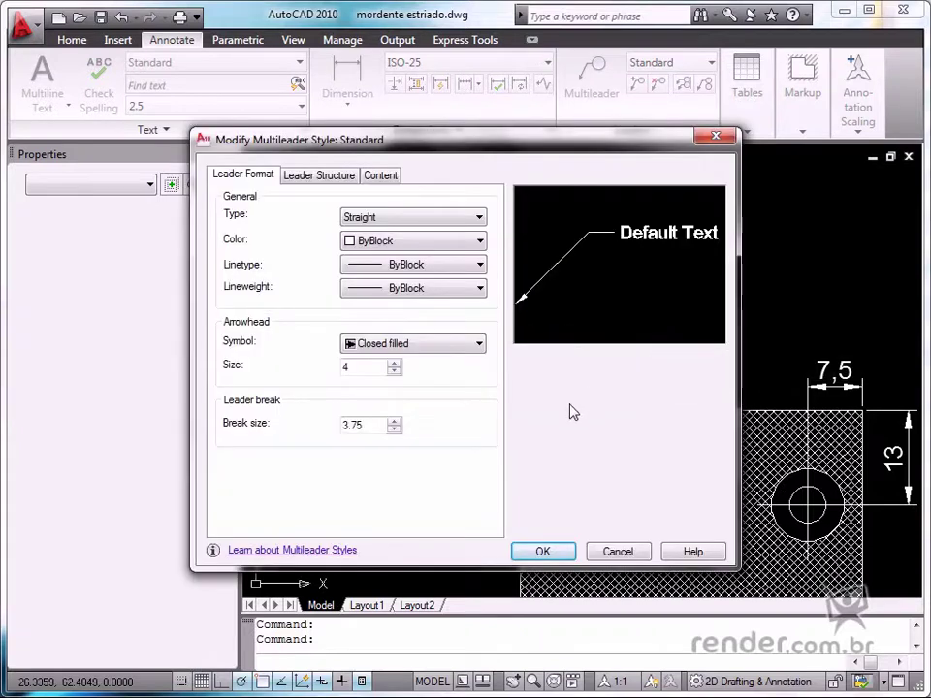
click(328, 188)
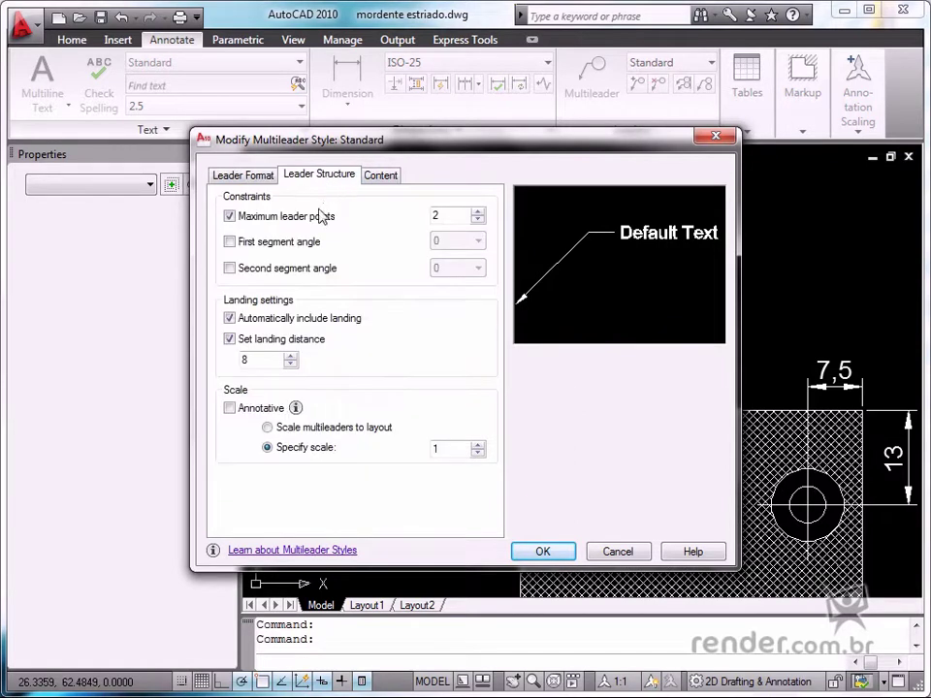
click(230, 409)
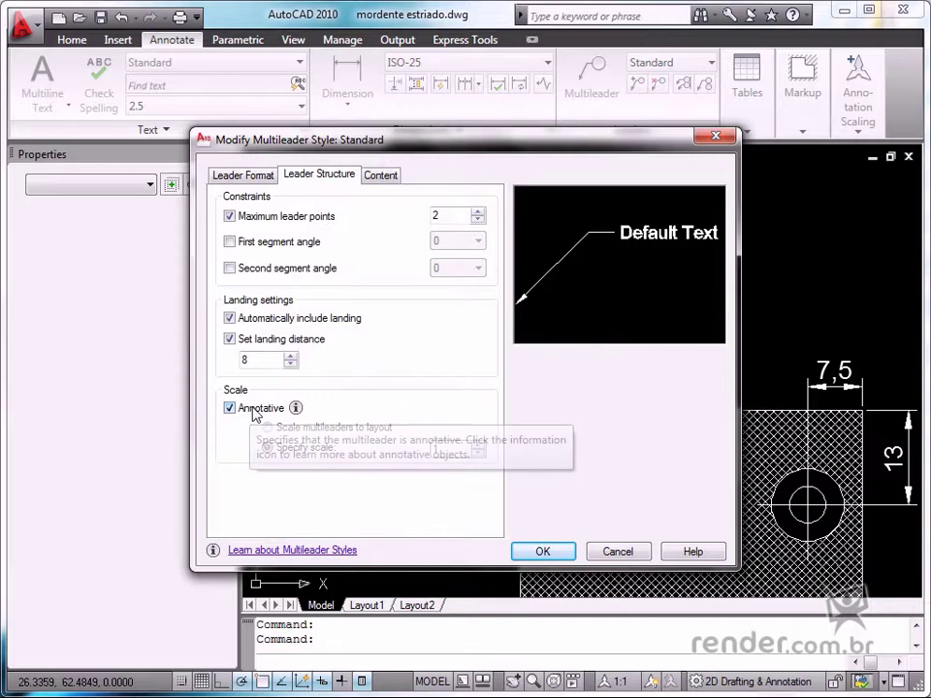
click(543, 550)
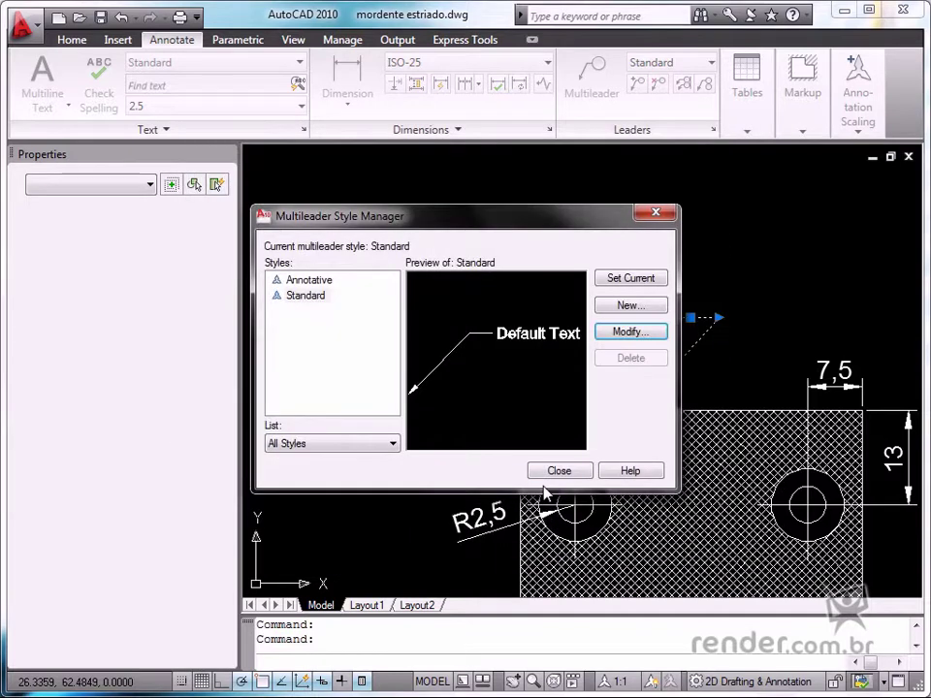
click(558, 472)
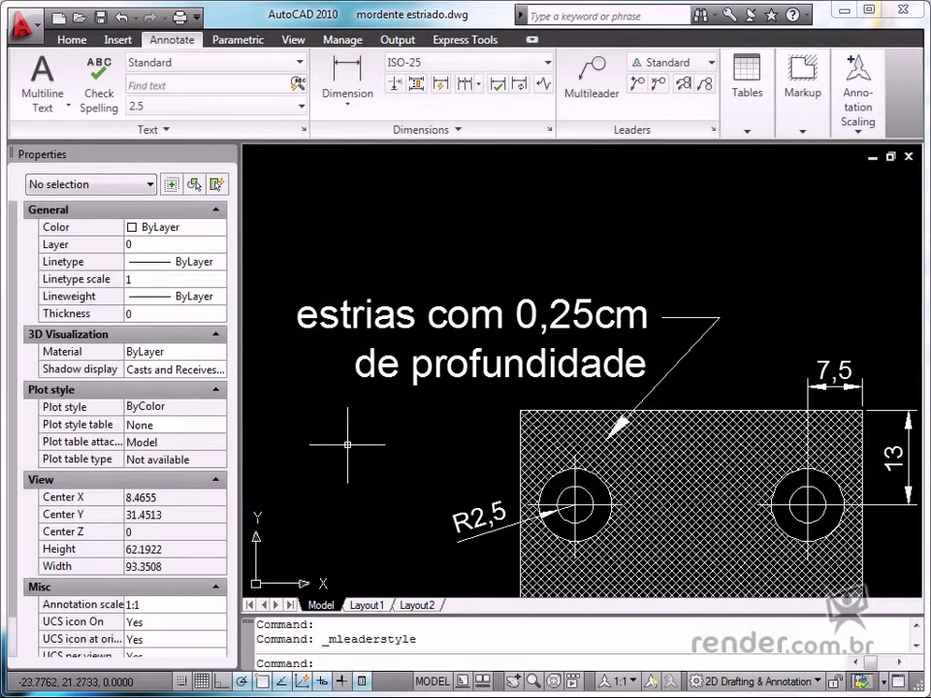
Step: Set the estrias multileader's Annotative property to Yes again
click(370, 369)
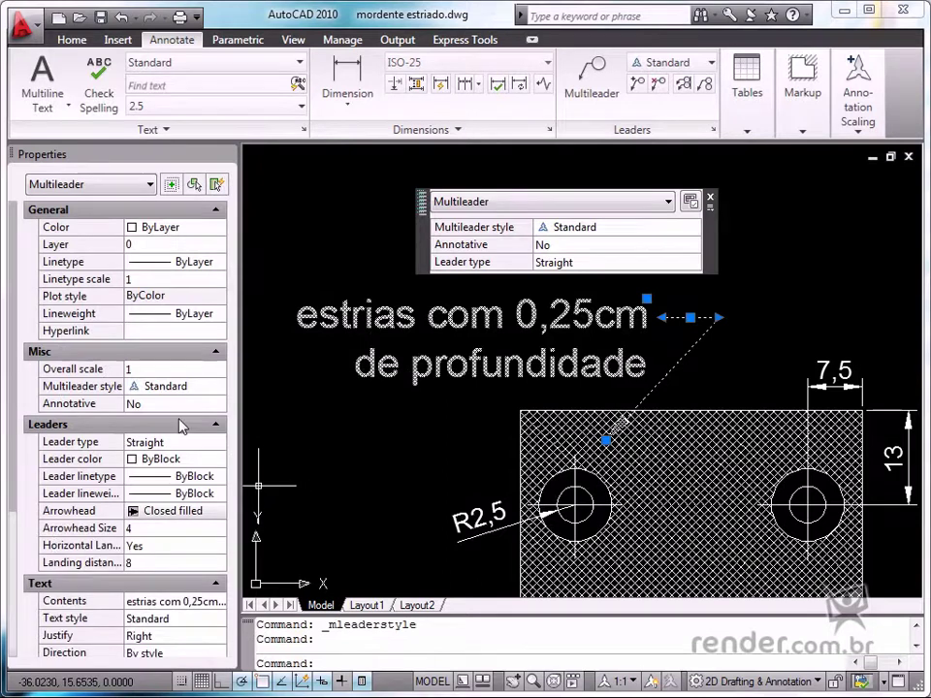
click(145, 403)
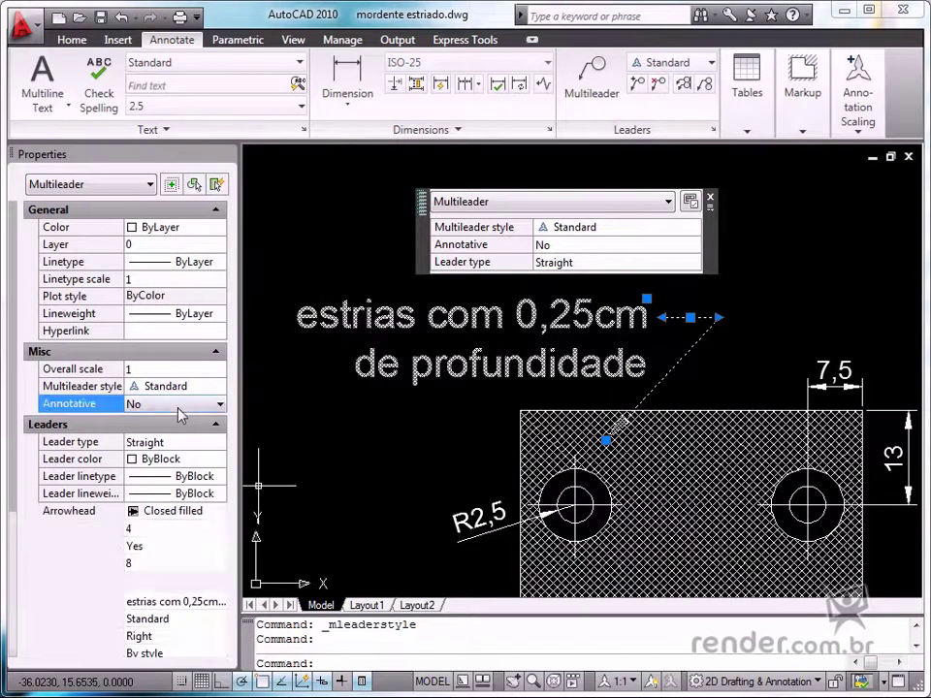
click(220, 404)
click(170, 419)
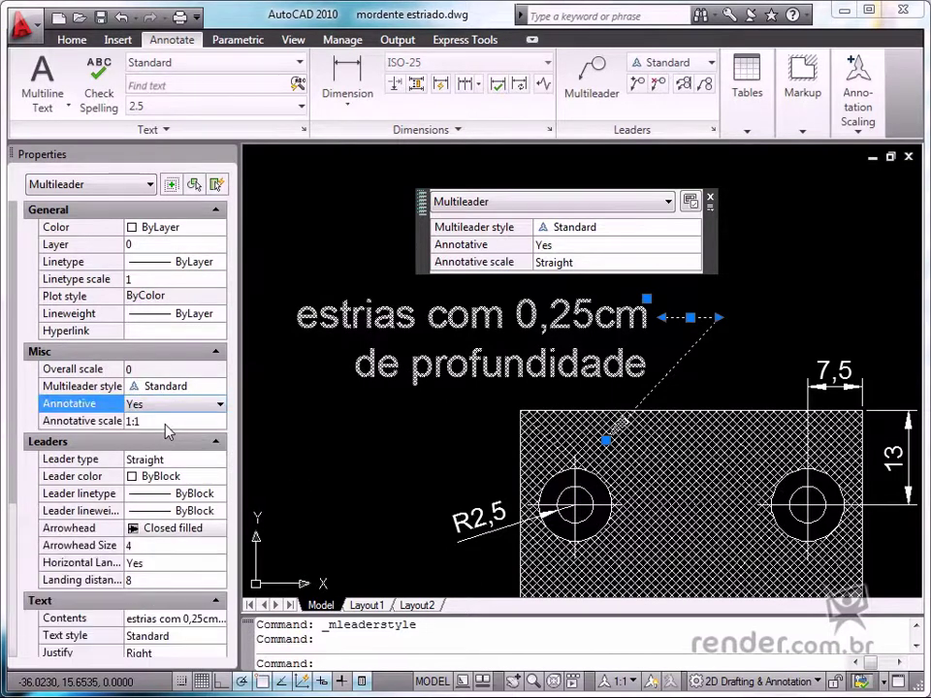
Step: Add the 1:2 annotation scale to the multileader's scale list
click(170, 422)
click(218, 422)
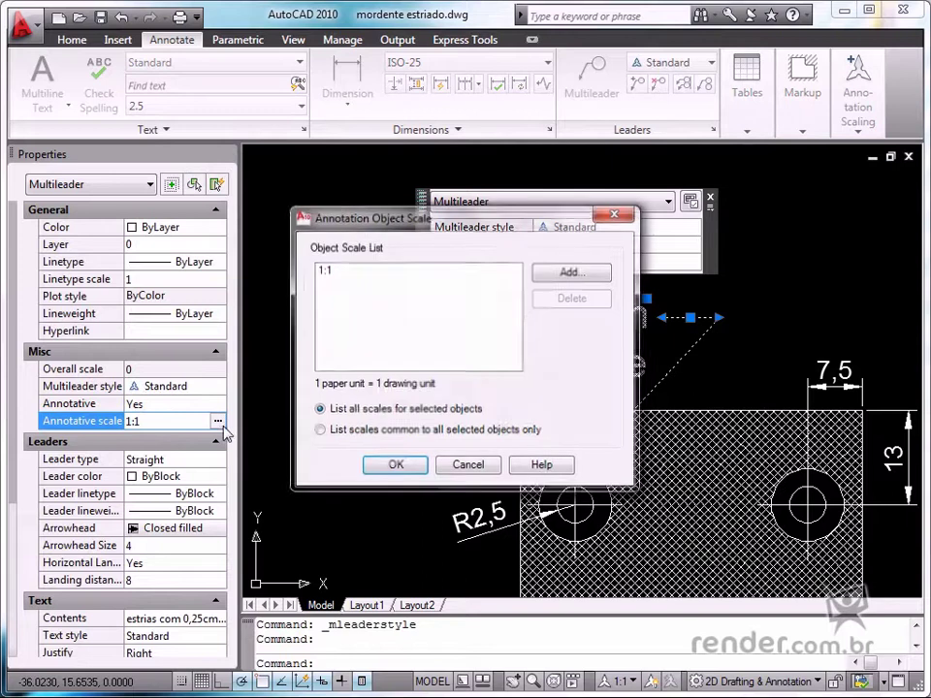
click(552, 272)
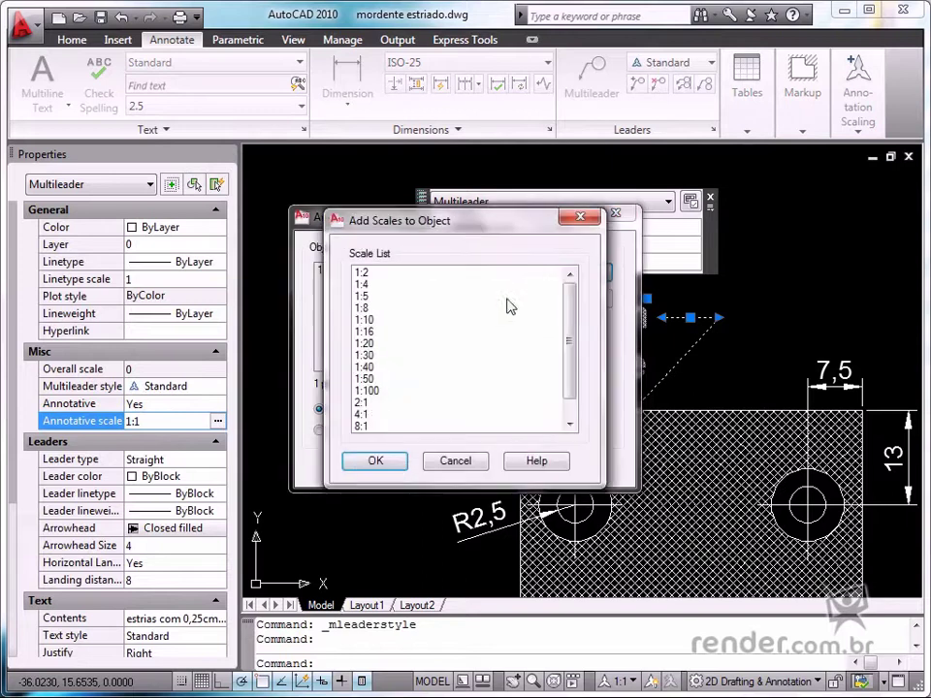
click(364, 273)
click(374, 462)
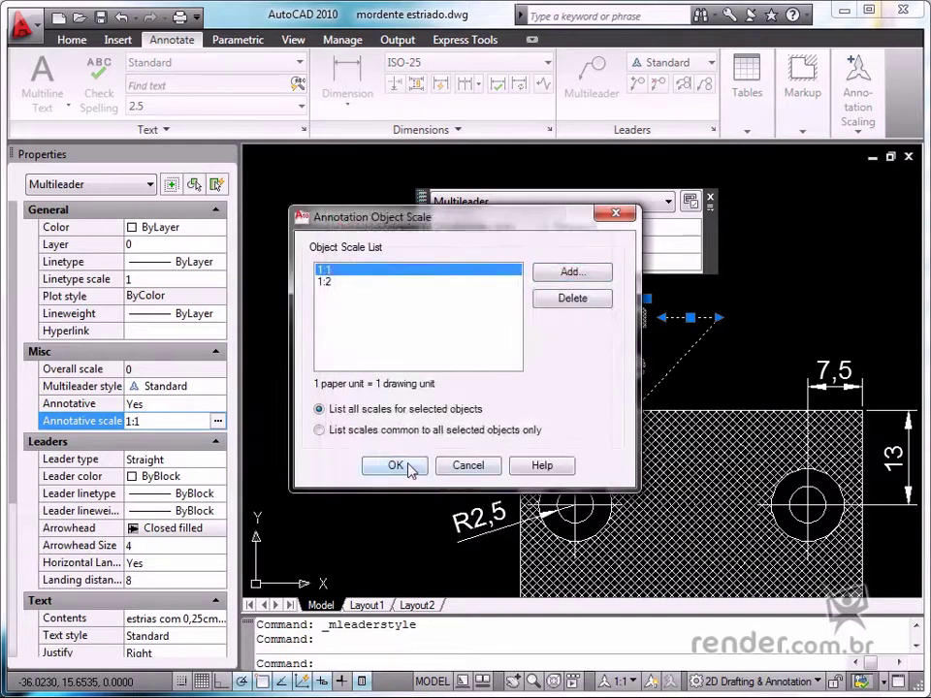
click(395, 465)
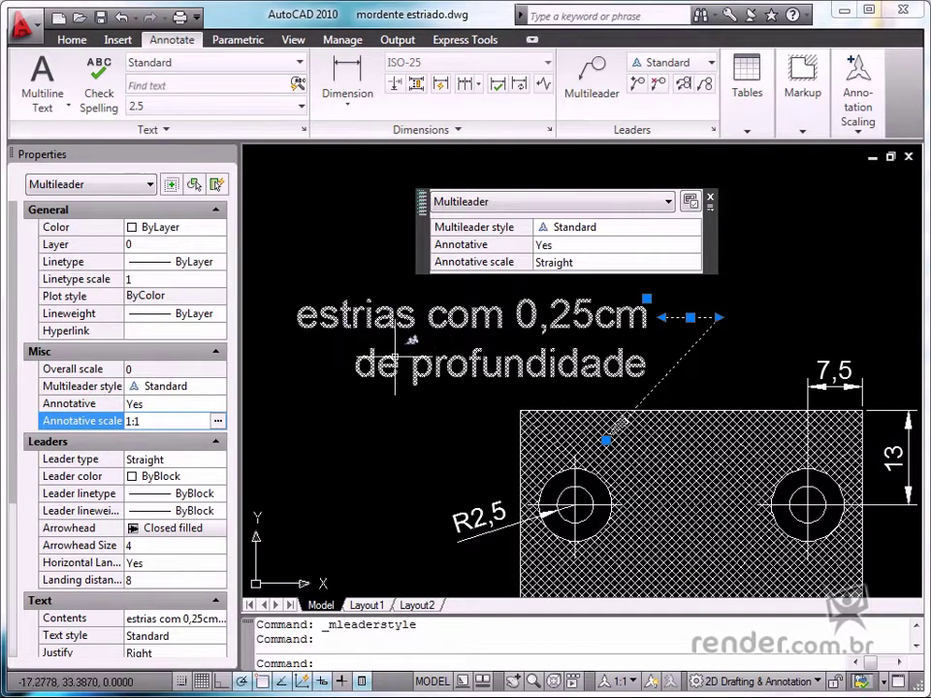
Step: Add the 1:4, 2:1 and 4:1 scales to the multileader's annotation scales
click(217, 420)
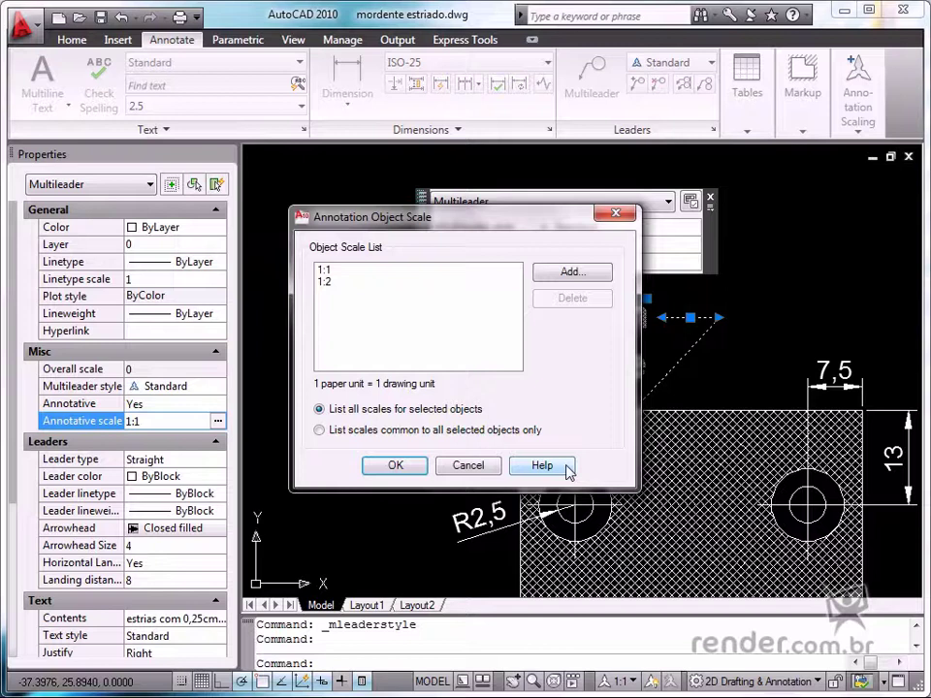
click(571, 273)
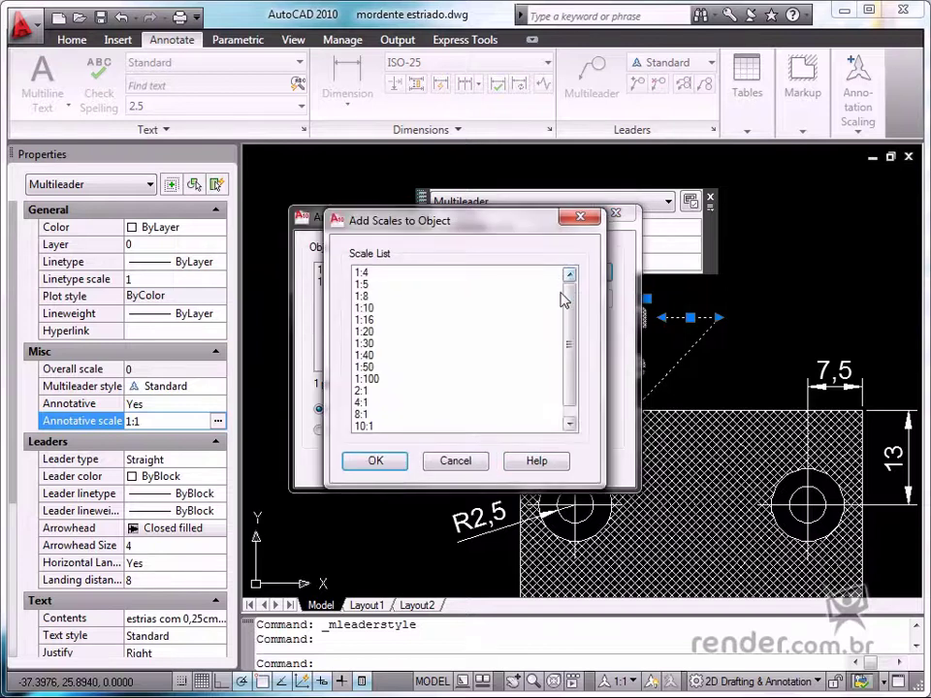
click(363, 277)
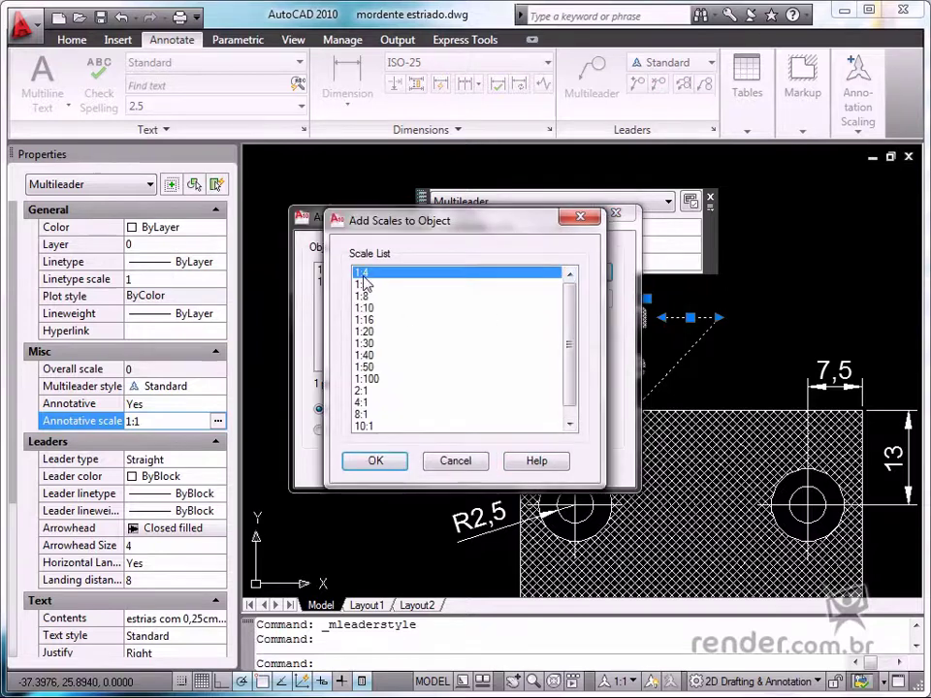
ctrl+click(362, 392)
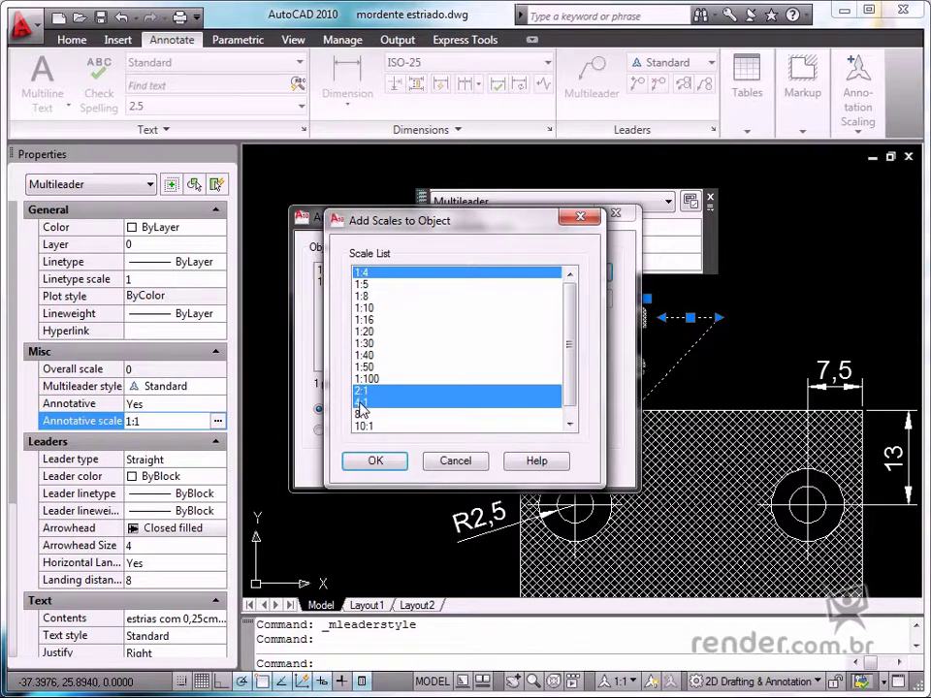
click(374, 460)
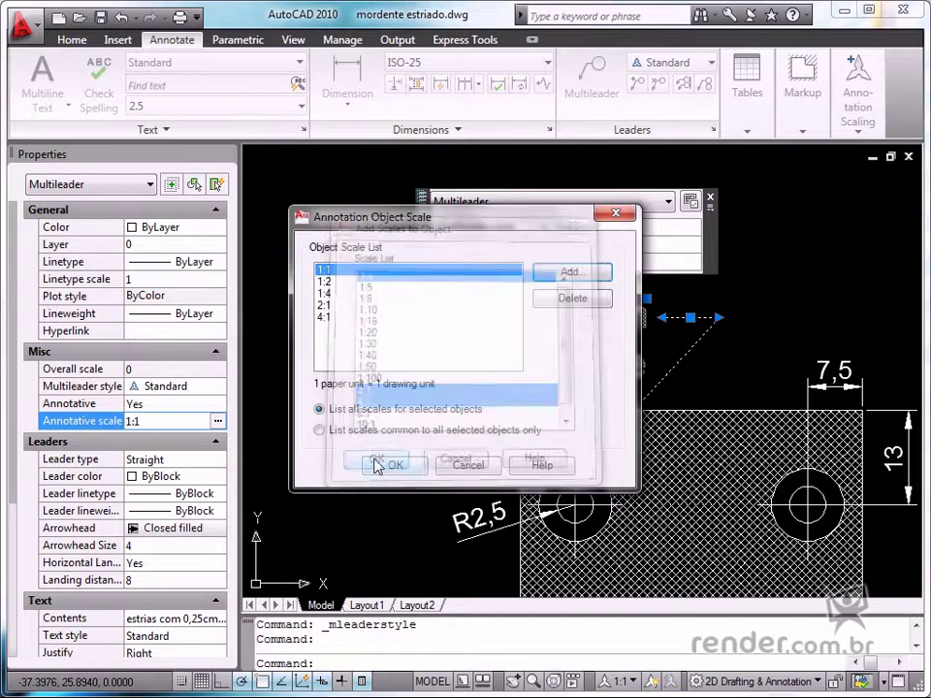
click(395, 466)
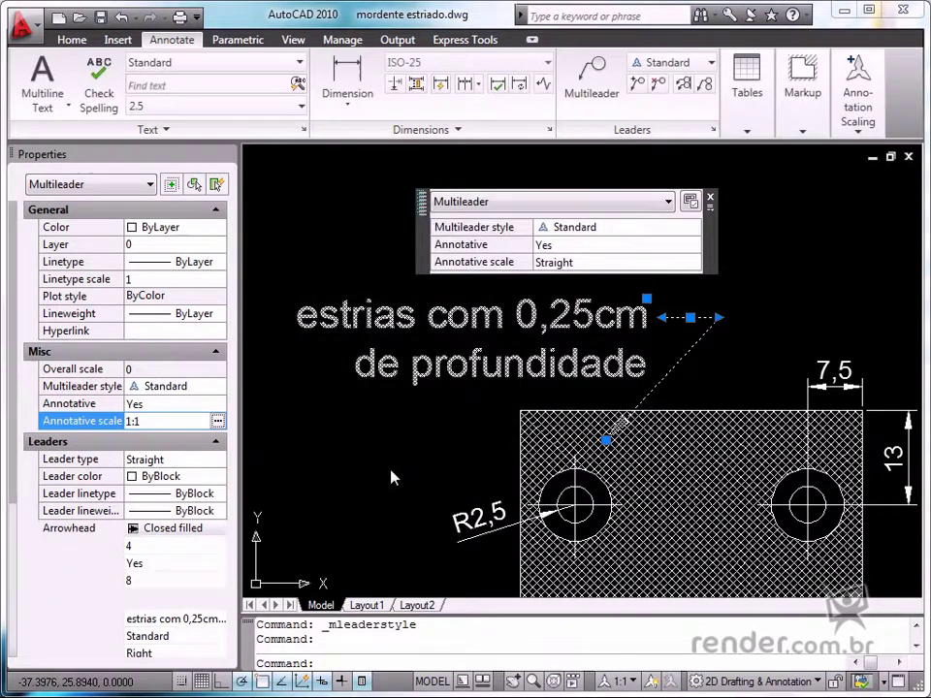
Step: Deselect the multileader and turn off Quick Properties on the status bar
key(Escape)
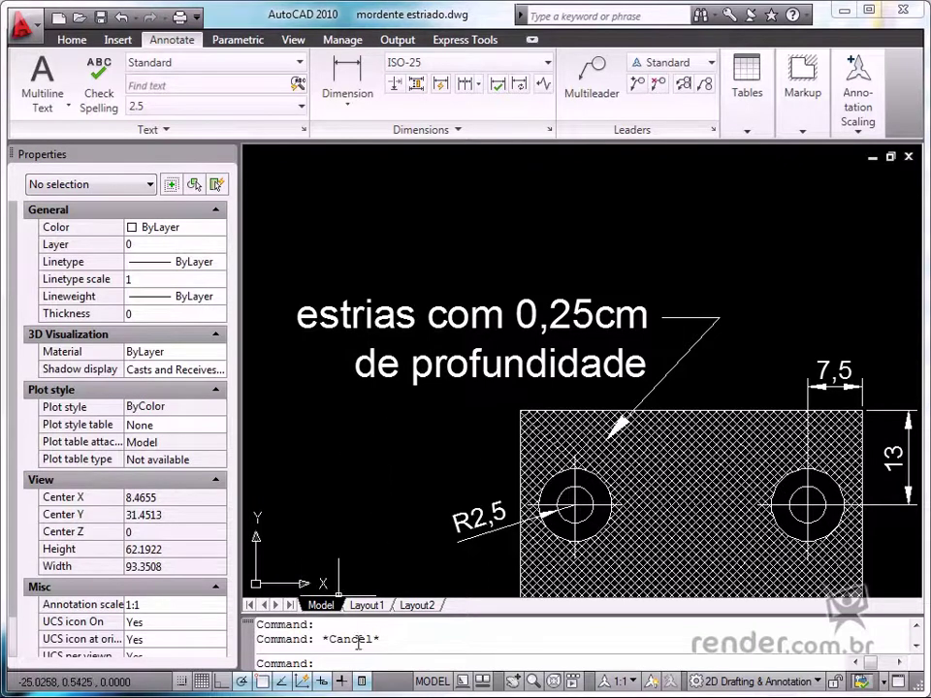
click(360, 681)
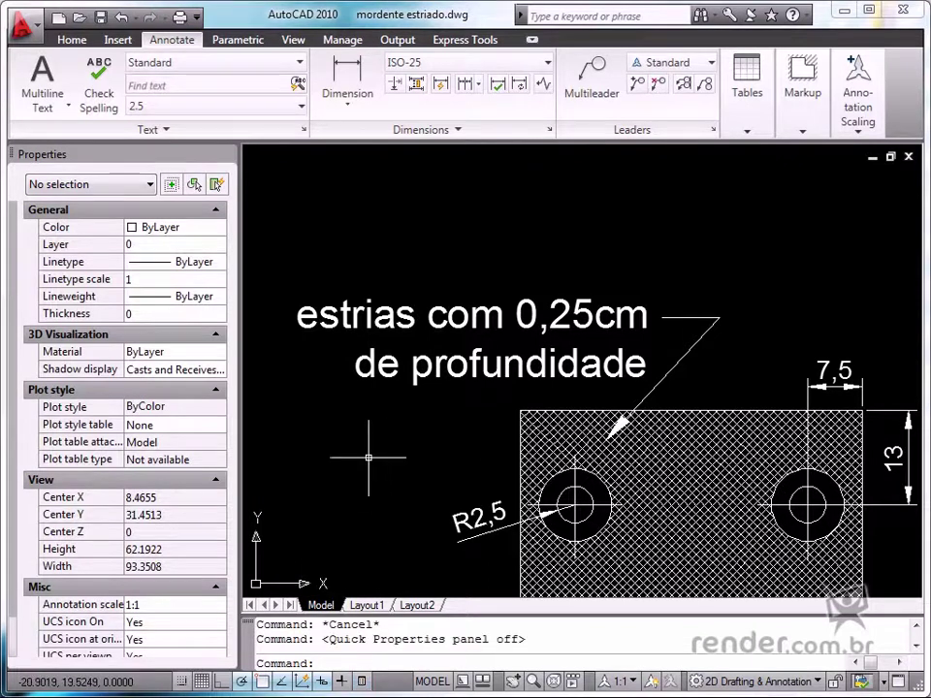